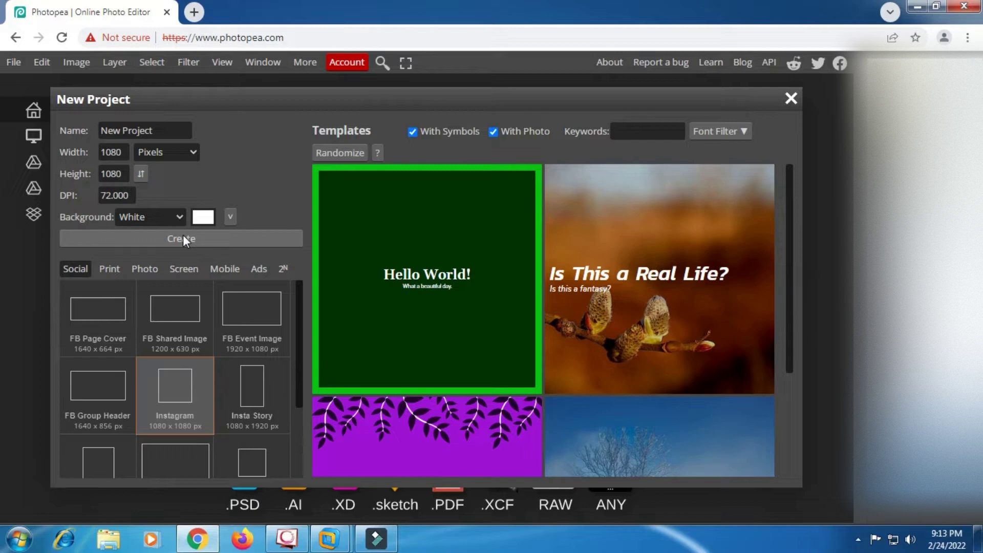
# - Create the 1080 × 1080 px project with a white background and add the text "HDX" near the middle of the canvas
pyautogui.click(183, 237)
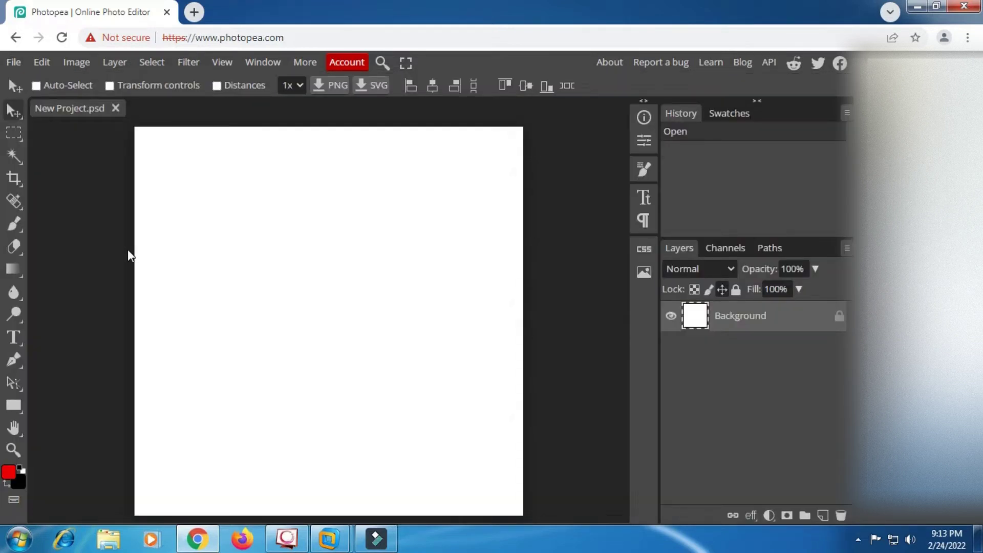
pyautogui.click(12, 340)
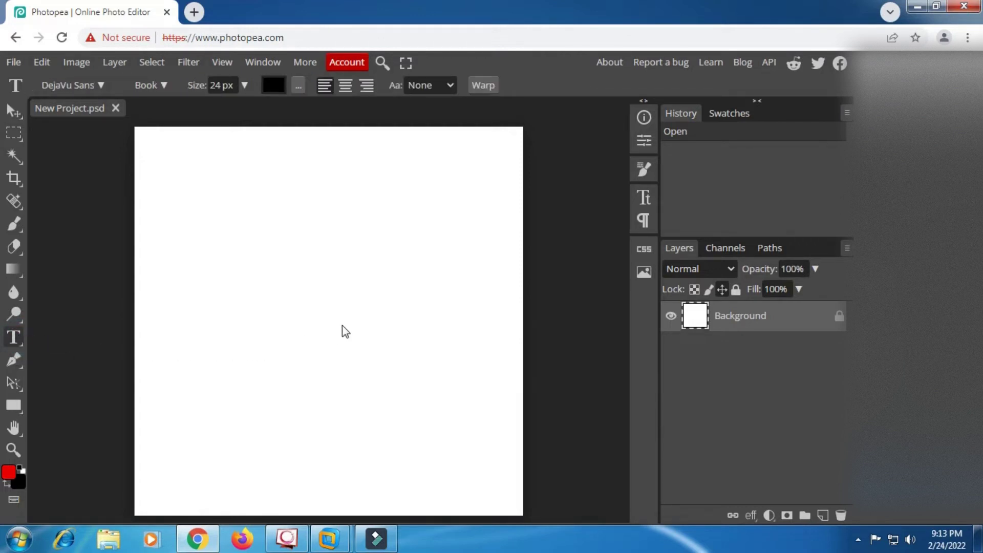
pyautogui.click(315, 300)
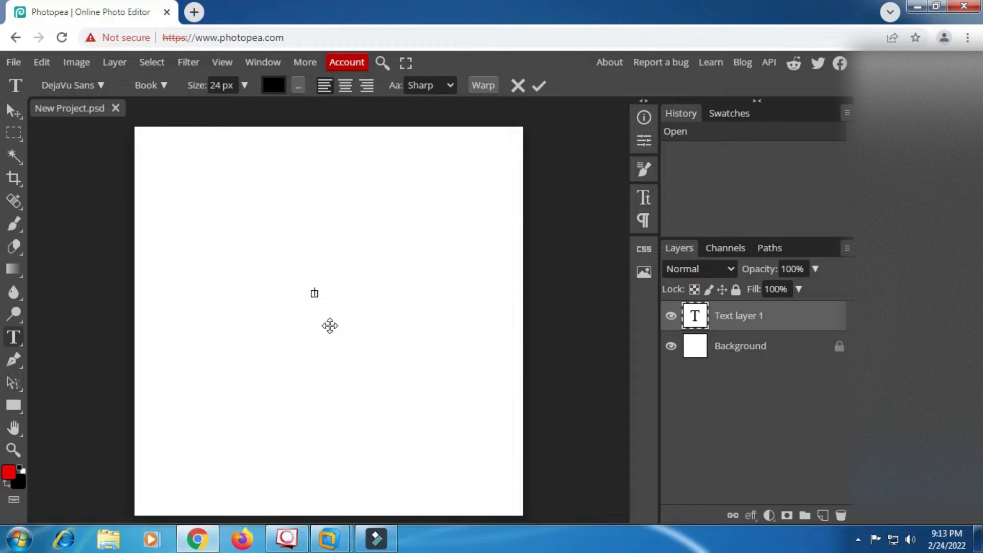
pyautogui.write('HDX')
pyautogui.click(339, 290)
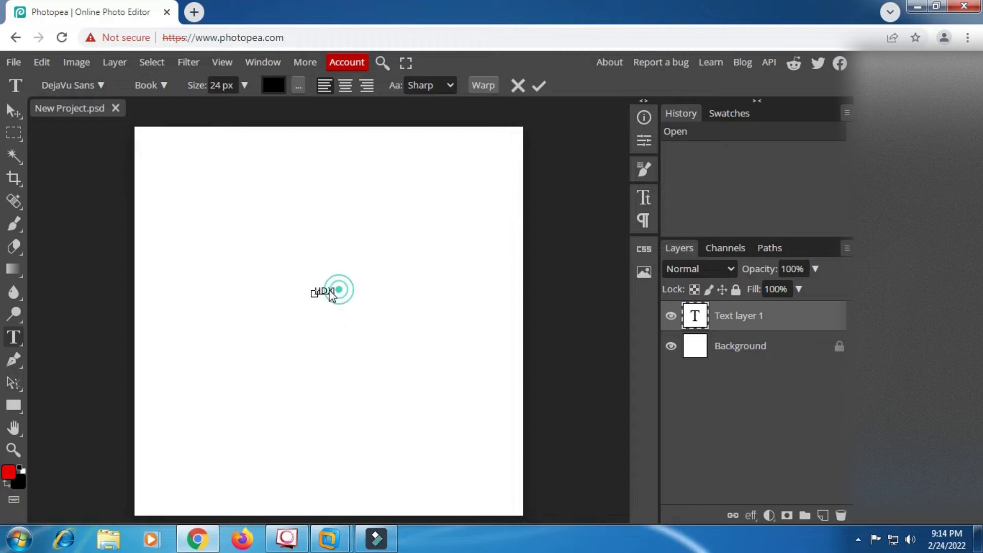
# - Centre-align the HDX text at a size of 226 px and change its font to Distant Galaxy
pyautogui.moveTo(331, 292); pyautogui.dragTo(285, 292)
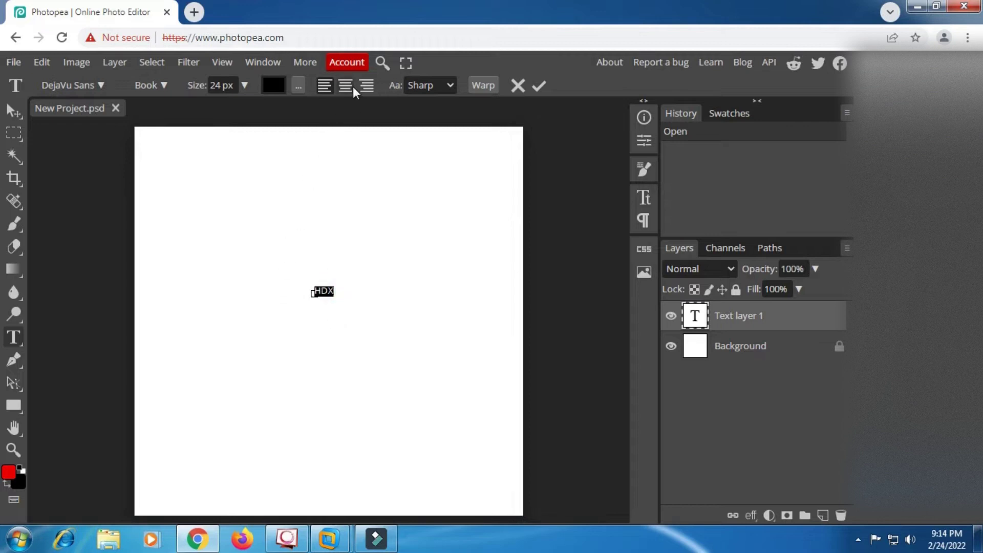
pyautogui.moveTo(195, 85); pyautogui.dragTo(313, 106)
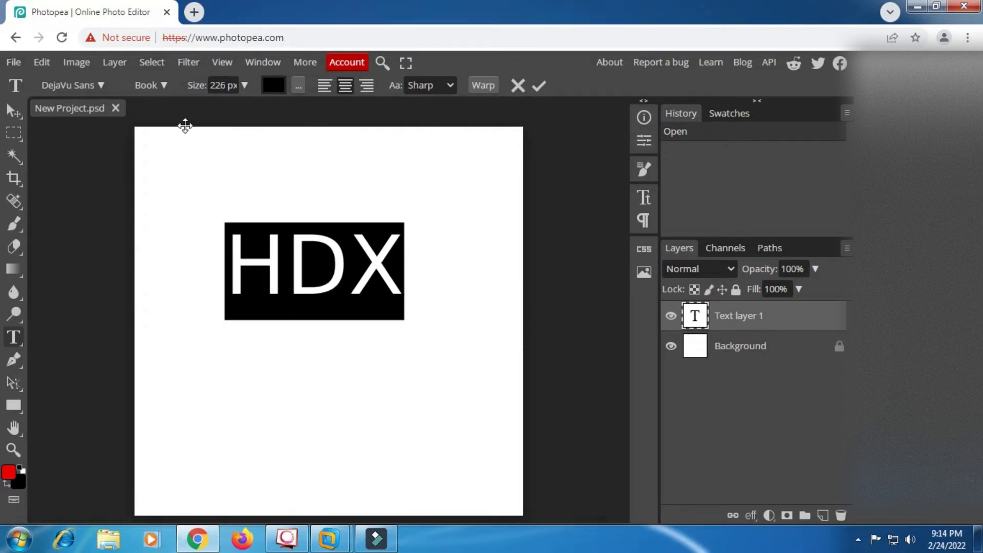
pyautogui.click(162, 85)
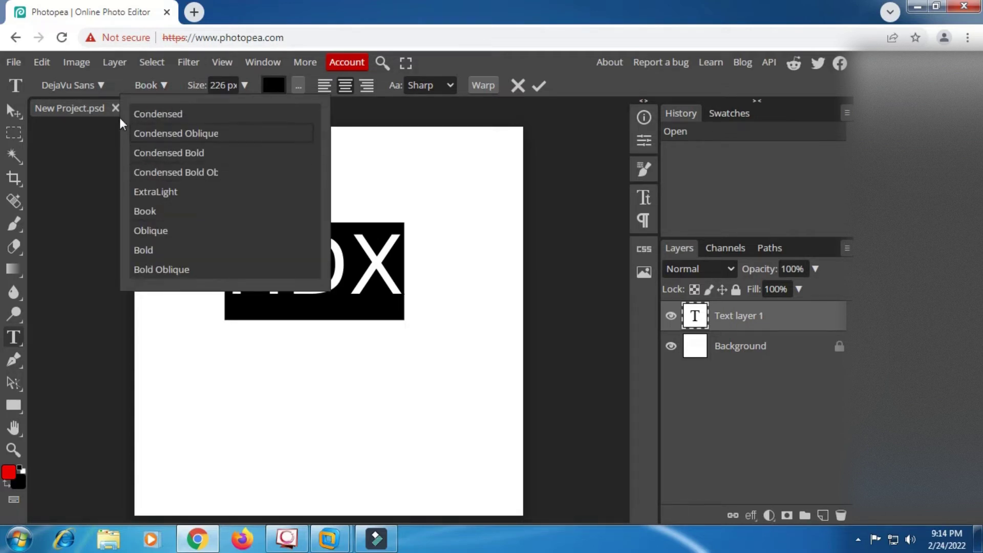
pyautogui.click(102, 84)
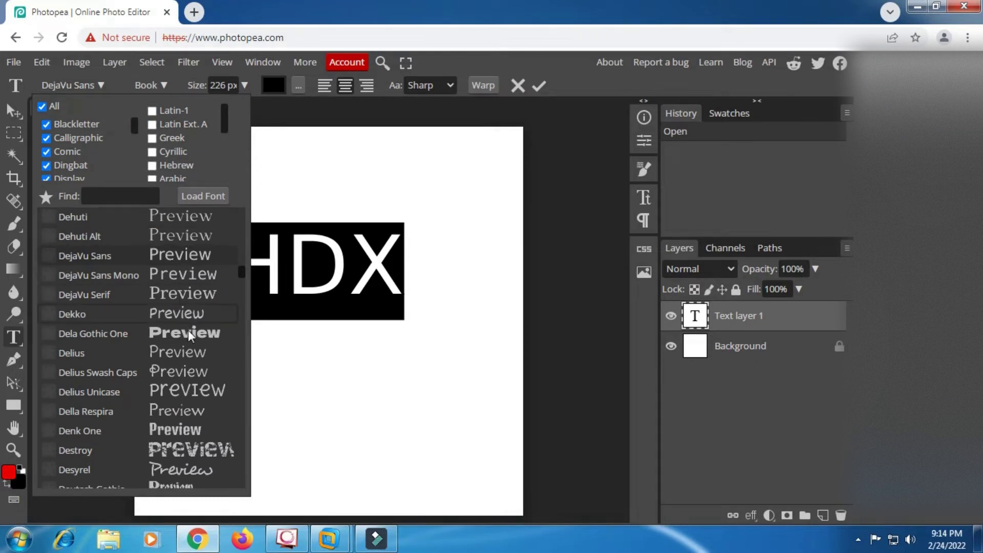
pyautogui.scroll(-3, 177, 337)
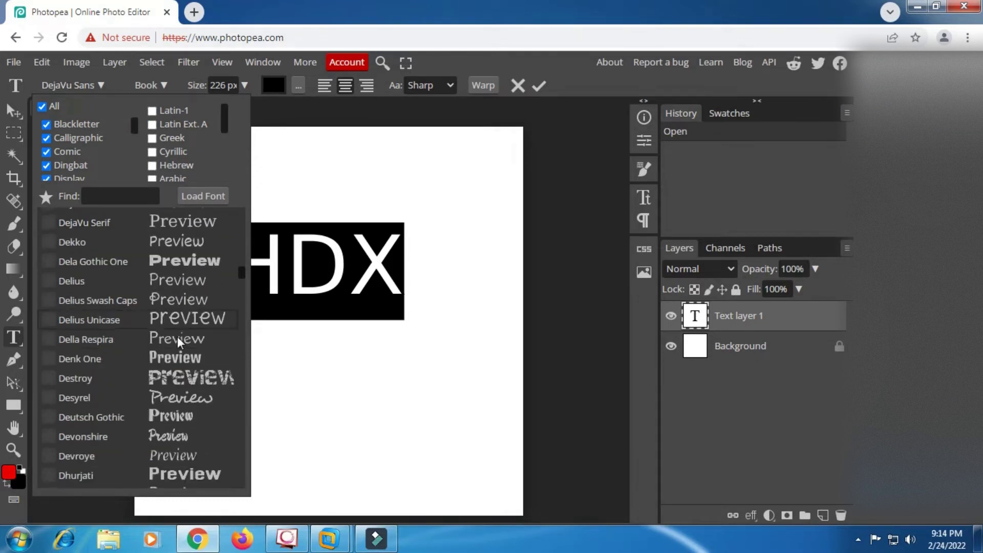
pyautogui.scroll(-5, 177, 337)
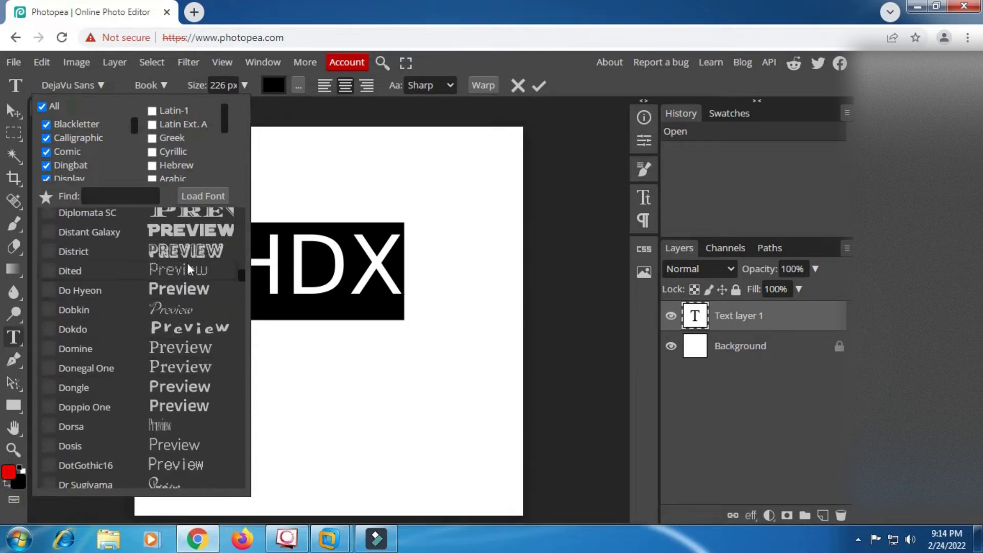
pyautogui.click(188, 229)
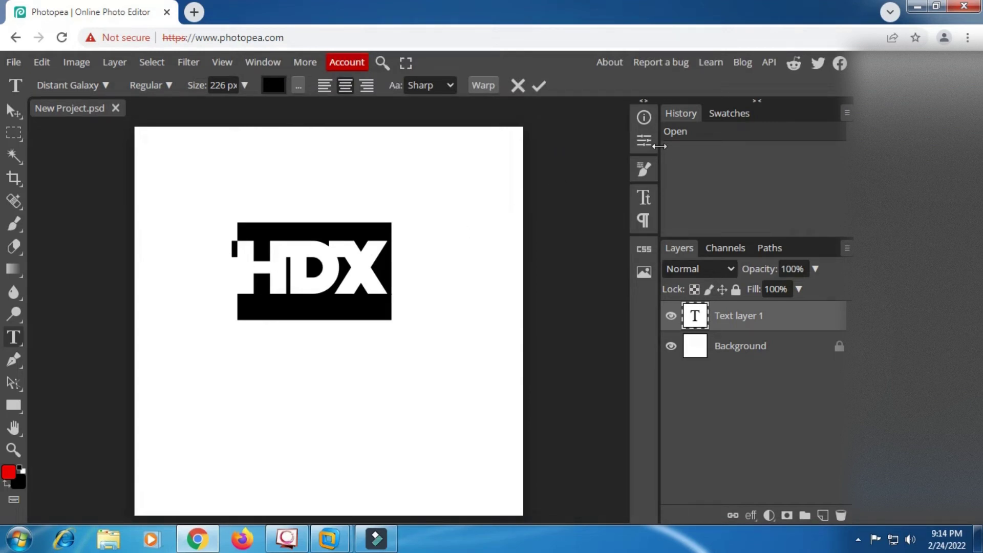
# - Set the tracking of the HDX text to 229% in the character settings
pyautogui.click(641, 196)
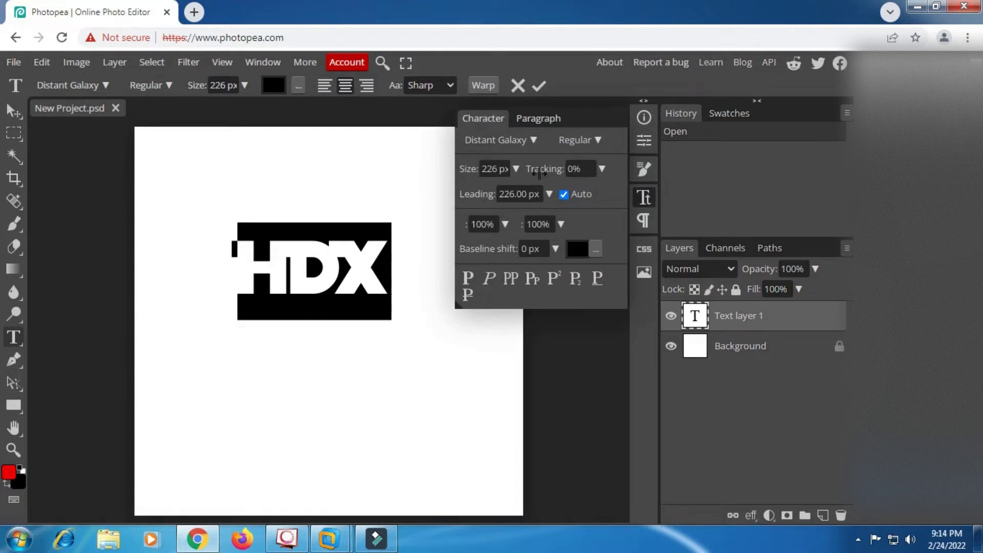
pyautogui.moveTo(540, 171); pyautogui.dragTo(543, 171)
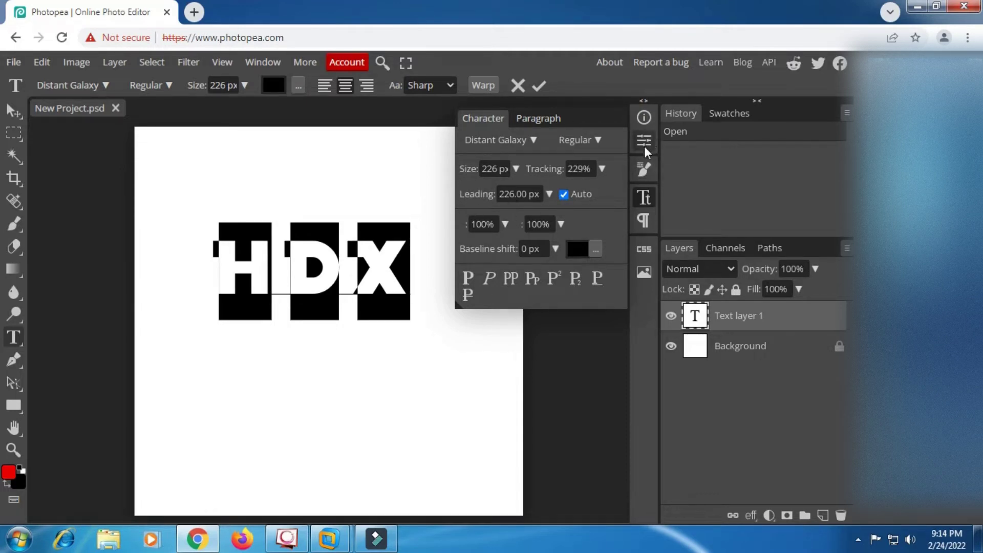
pyautogui.click(640, 196)
pyautogui.click(640, 198)
pyautogui.click(640, 199)
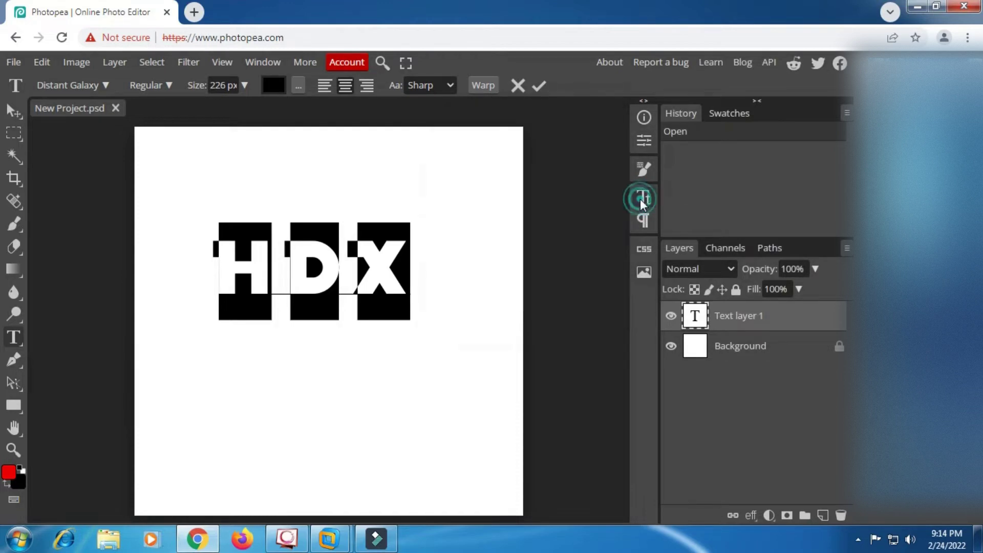
# - Change the HDX text colour to a dark red and commit the text edit
pyautogui.click(274, 85)
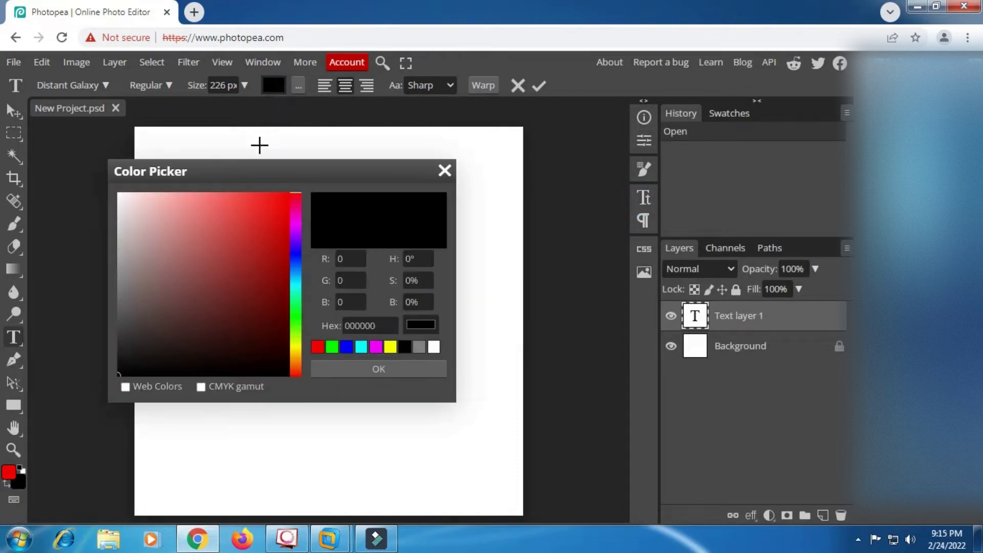
pyautogui.moveTo(268, 168); pyautogui.dragTo(468, 168)
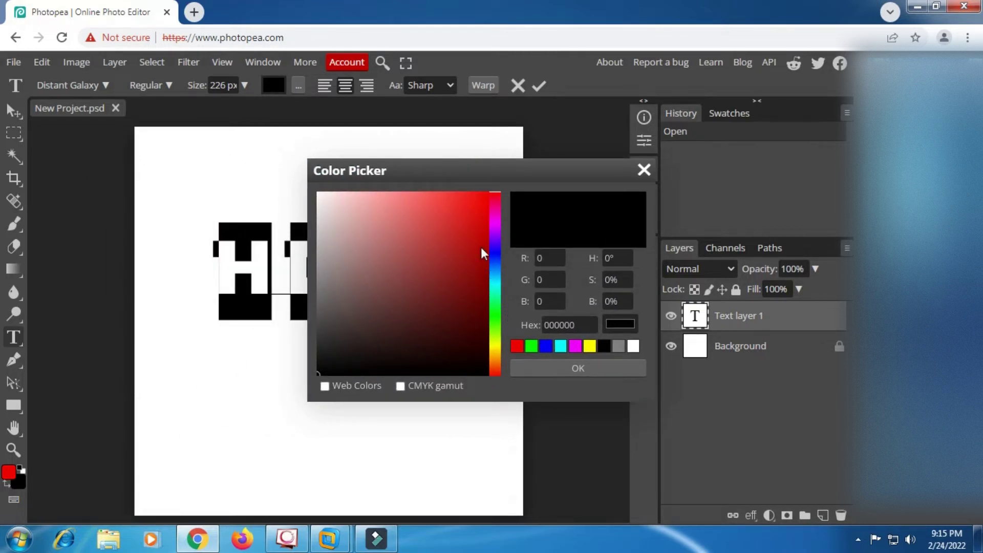
pyautogui.click(496, 258)
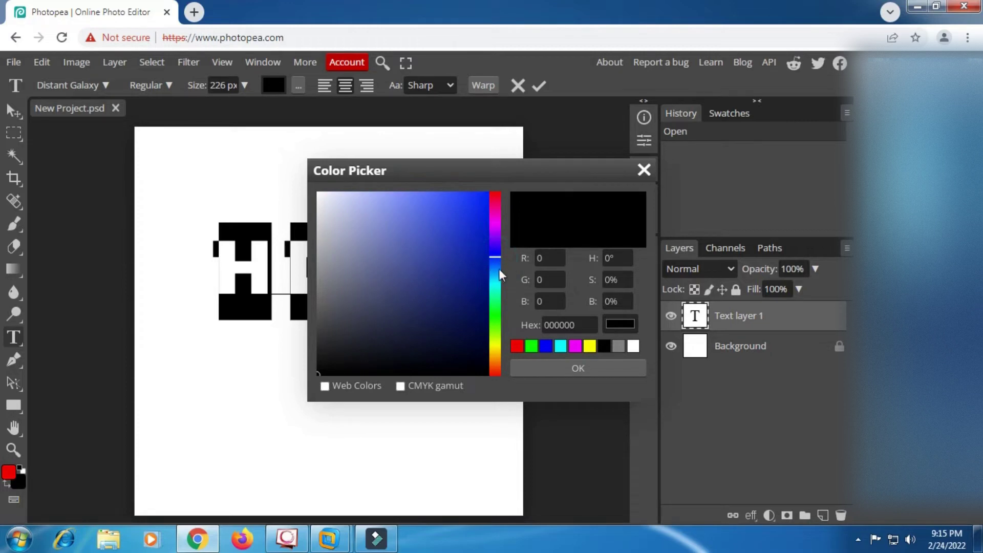
pyautogui.click(499, 261)
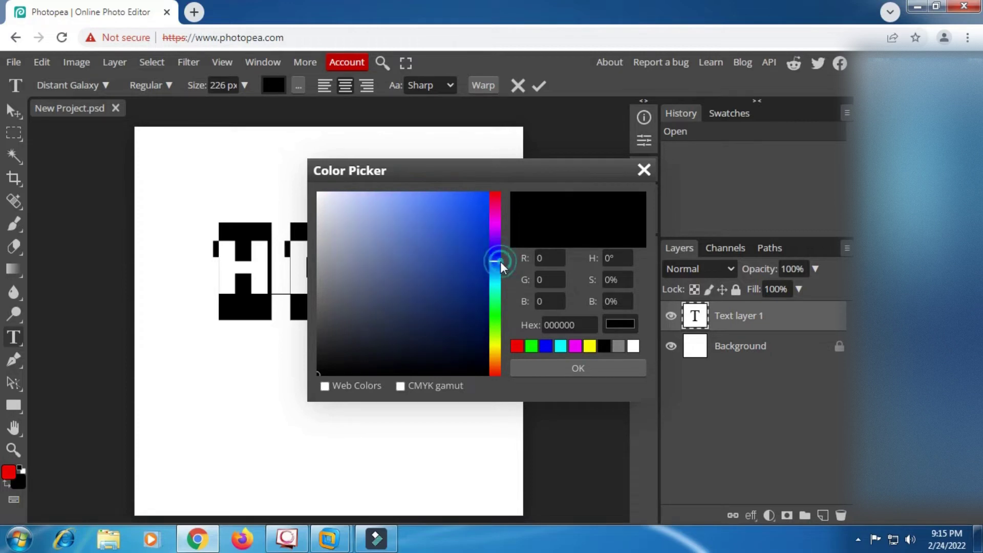
pyautogui.click(495, 375)
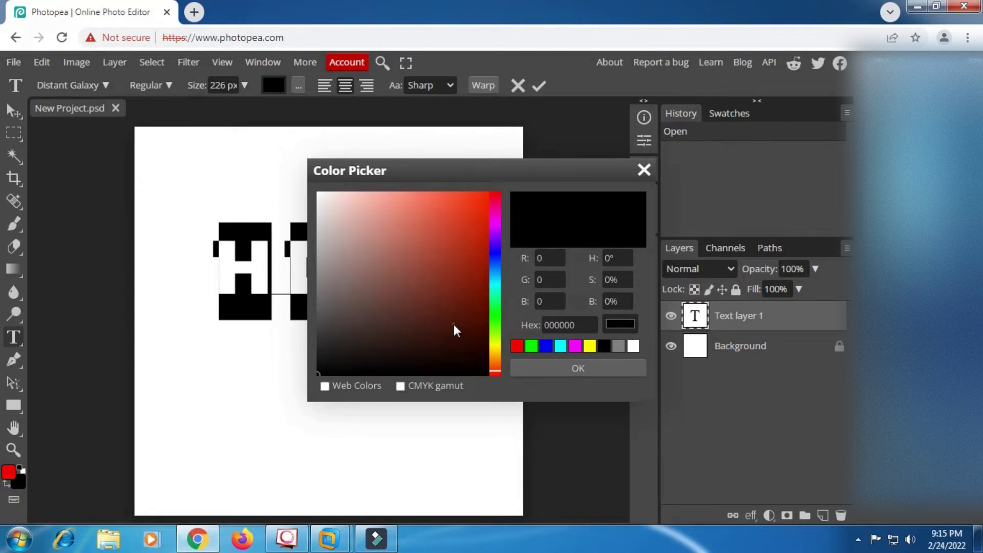
pyautogui.moveTo(453, 323)
pyautogui.mouseDown()
pyautogui.moveTo(466, 312)
pyautogui.moveTo(484, 320)
pyautogui.moveTo(432, 325)
pyautogui.moveTo(478, 277)
pyautogui.moveTo(441, 258)
pyautogui.moveTo(463, 235)
pyautogui.moveTo(476, 242)
pyautogui.moveTo(426, 243)
pyautogui.moveTo(481, 263)
pyautogui.mouseUp()
pyautogui.click(559, 370)
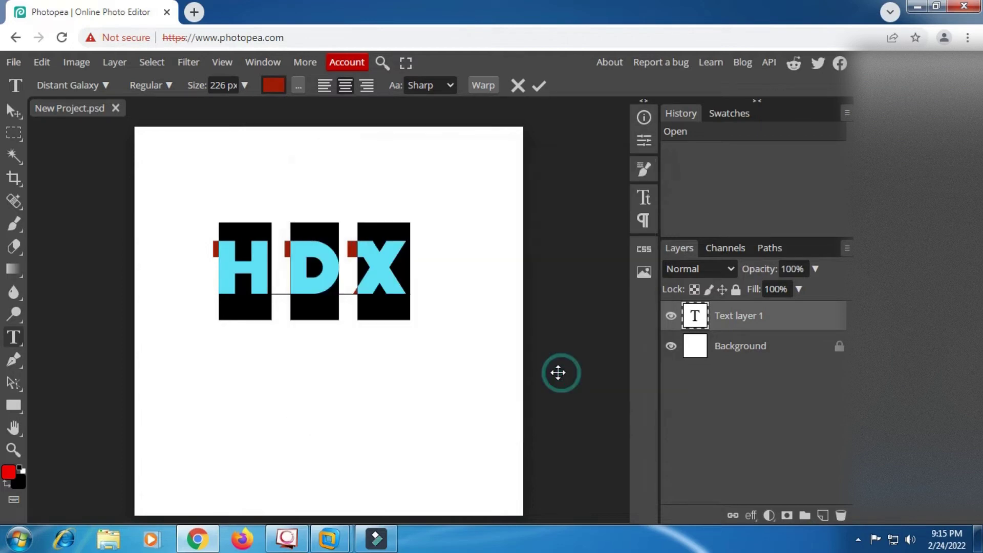
pyautogui.click(544, 88)
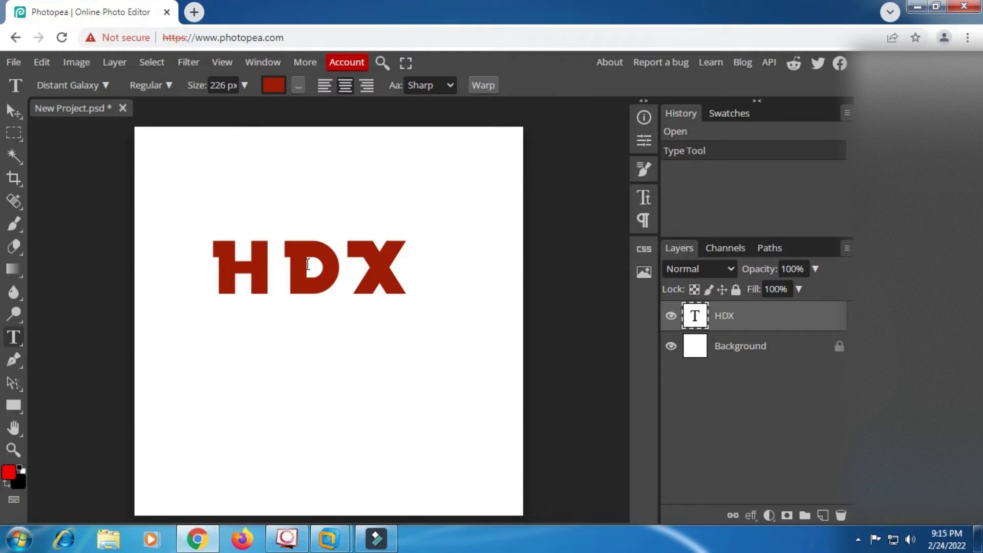
# - Enable a Drop Shadow layer style on the HDX text layer and show its settings beside the canvas
pyautogui.rightClick(746, 325)
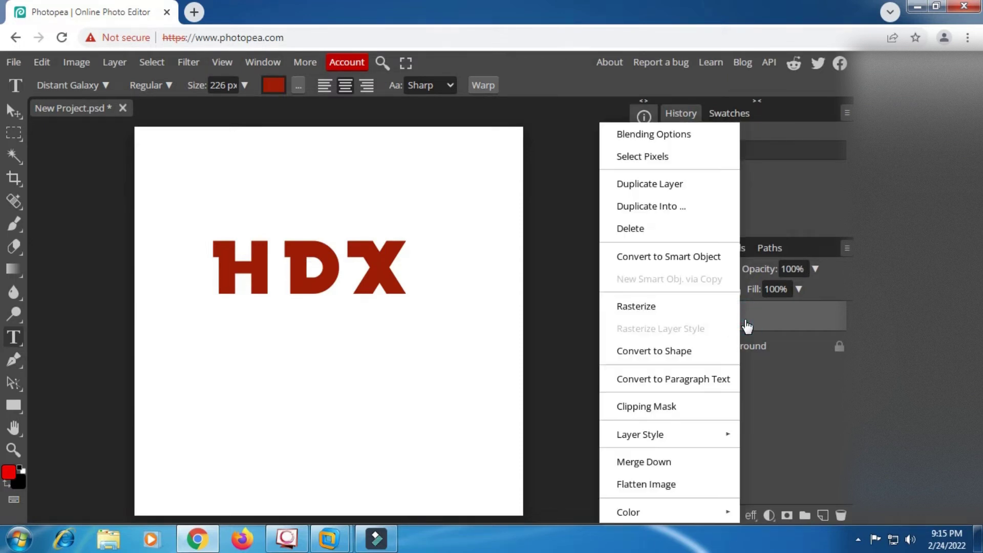
pyautogui.click(692, 135)
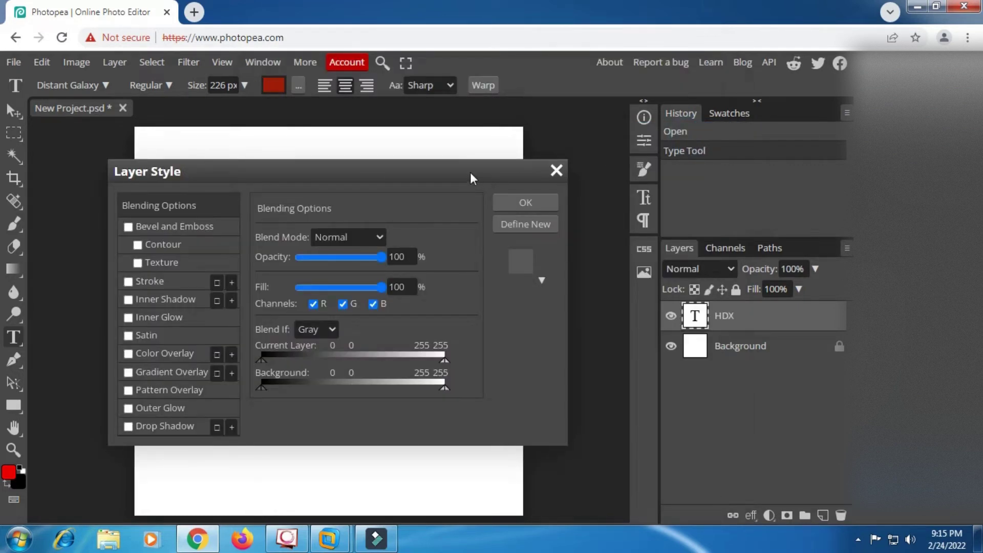
pyautogui.moveTo(603, 177); pyautogui.dragTo(979, 173)
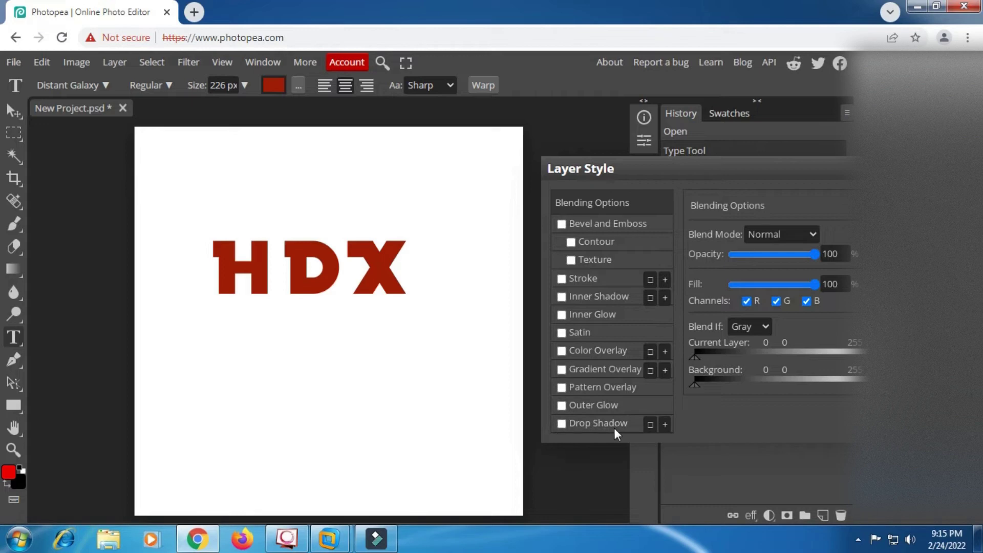
pyautogui.click(562, 423)
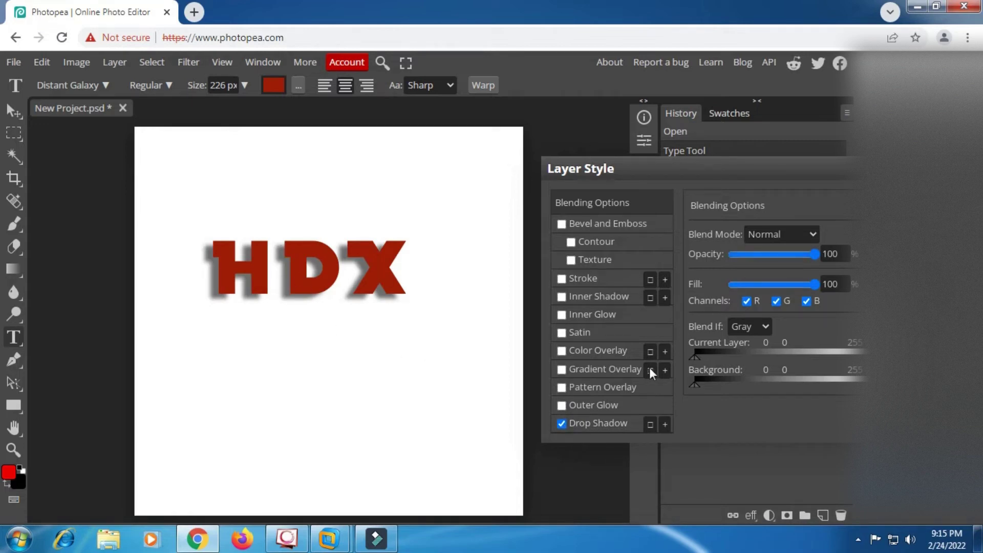
pyautogui.click(610, 423)
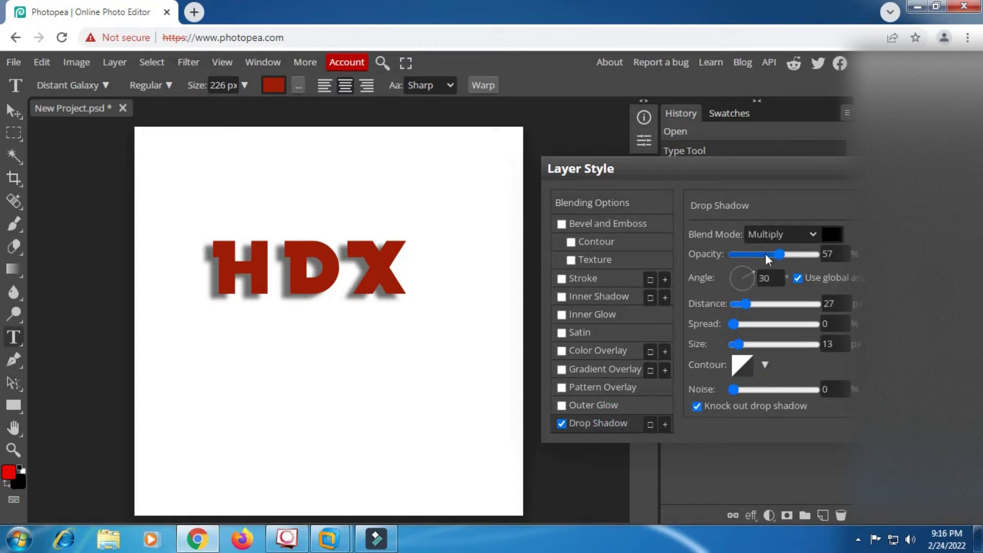
# - Try brown and orange tones for the drop shadow's colour, ending on black (000000)
pyautogui.click(833, 235)
pyautogui.moveTo(362, 175); pyautogui.dragTo(771, 177)
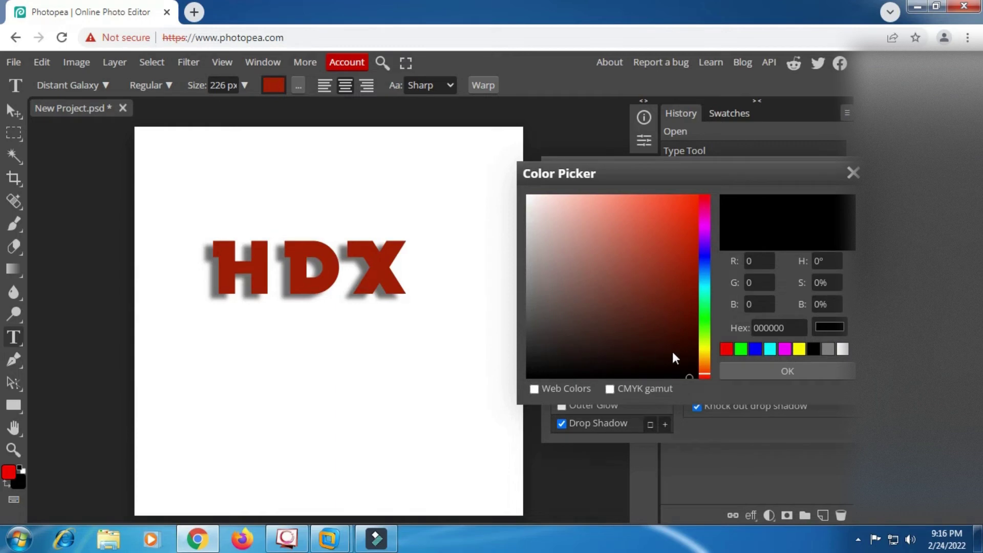
pyautogui.click(575, 292)
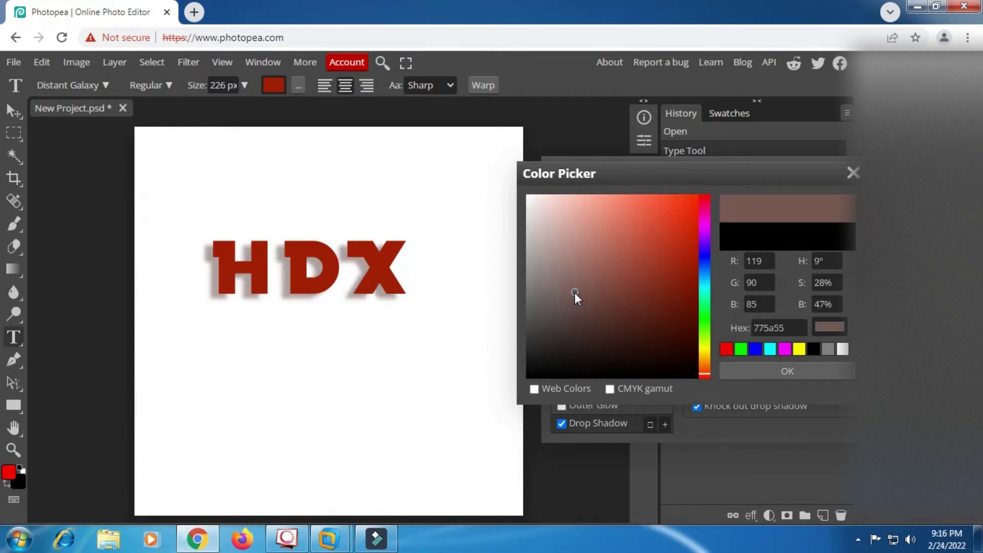
pyautogui.click(706, 357)
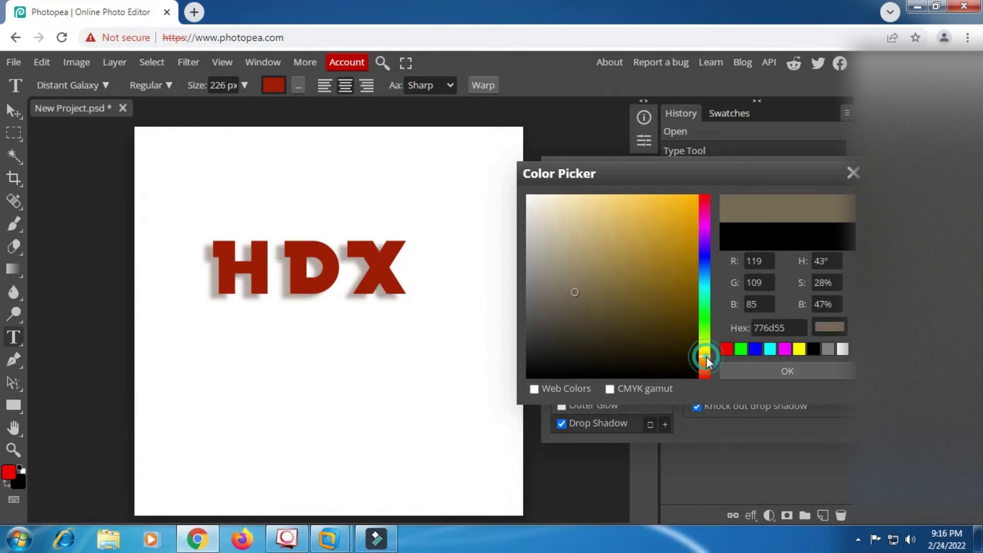
pyautogui.click(643, 326)
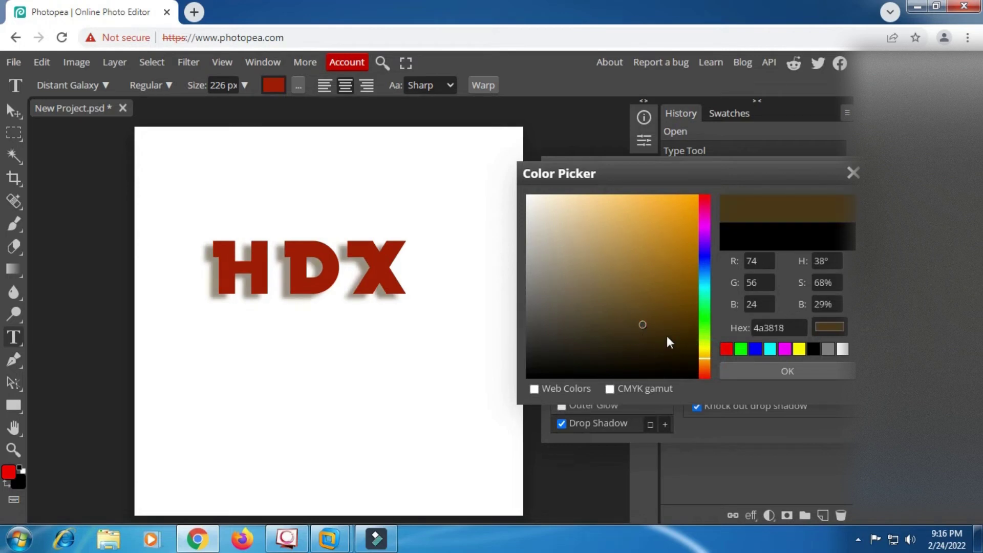
pyautogui.click(681, 223)
pyautogui.click(680, 203)
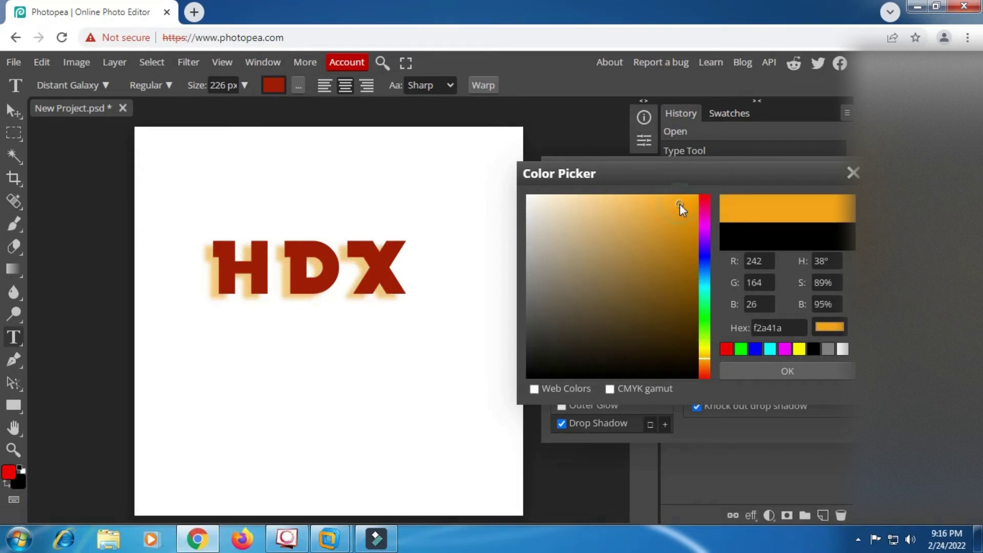
pyautogui.moveTo(558, 359); pyautogui.dragTo(527, 380)
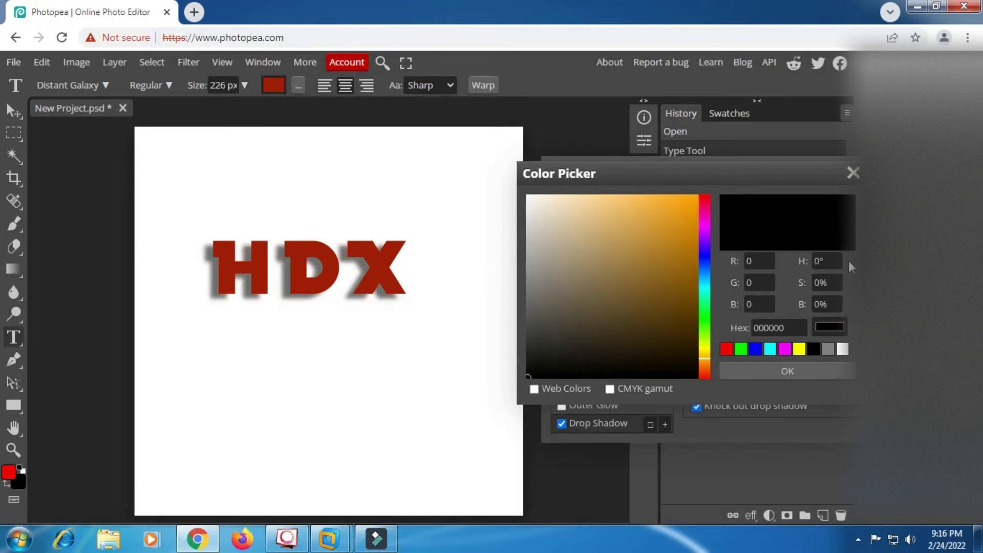
pyautogui.click(781, 376)
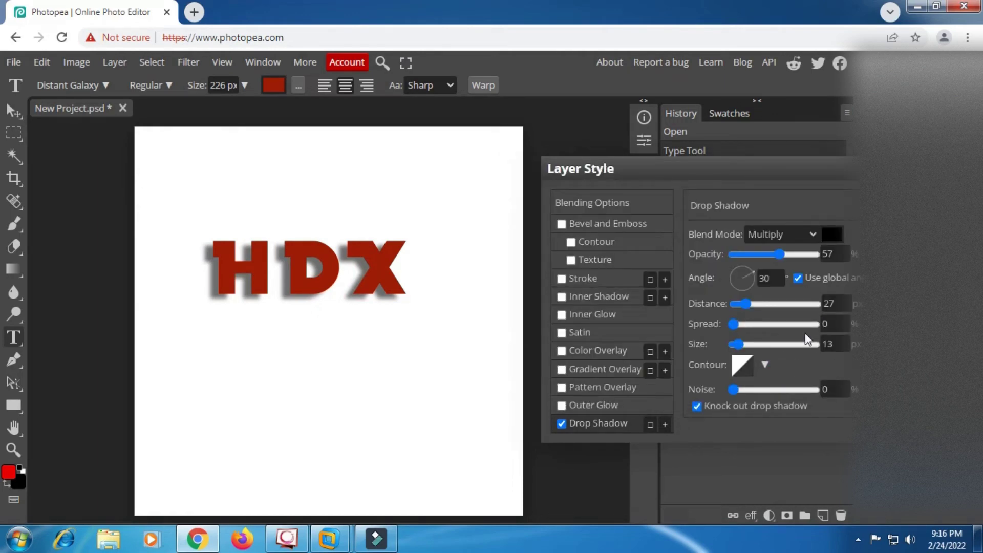
# - Set the drop shadow's opacity to 85%, its distance to 56 px and its size to 4 px
pyautogui.moveTo(785, 254); pyautogui.dragTo(808, 254)
pyautogui.moveTo(747, 306); pyautogui.dragTo(706, 345)
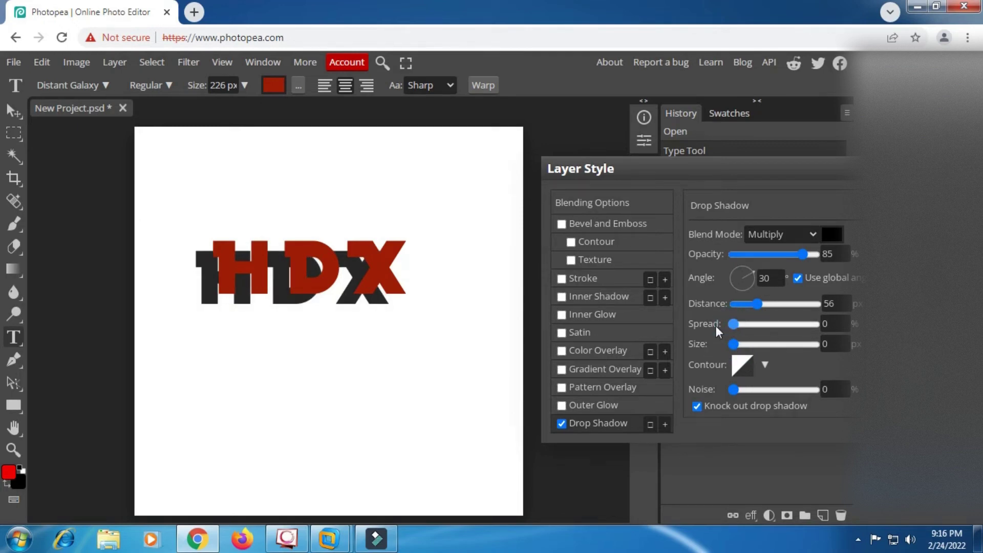
pyautogui.moveTo(734, 344); pyautogui.dragTo(722, 346)
pyautogui.click(837, 344)
pyautogui.write('1')
pyautogui.press('BackSpace')
pyautogui.write('4')
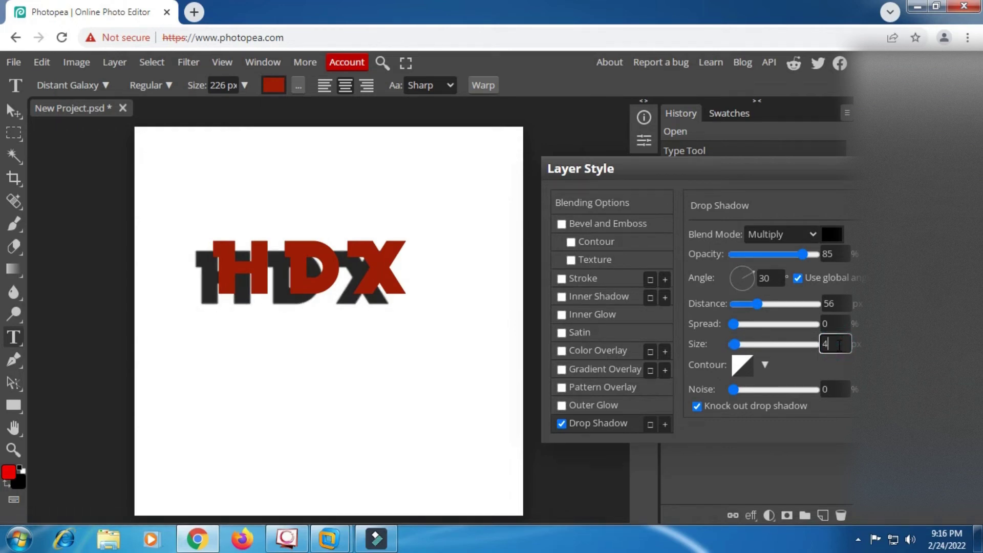
# - Set the drop shadow's size to 5 px and its spread to 9%
pyautogui.press('BackSpace')
pyautogui.write('5')
pyautogui.moveTo(744, 325)
pyautogui.mouseDown()
pyautogui.moveTo(755, 323)
pyautogui.moveTo(733, 323)
pyautogui.moveTo(743, 325)
pyautogui.mouseUp()
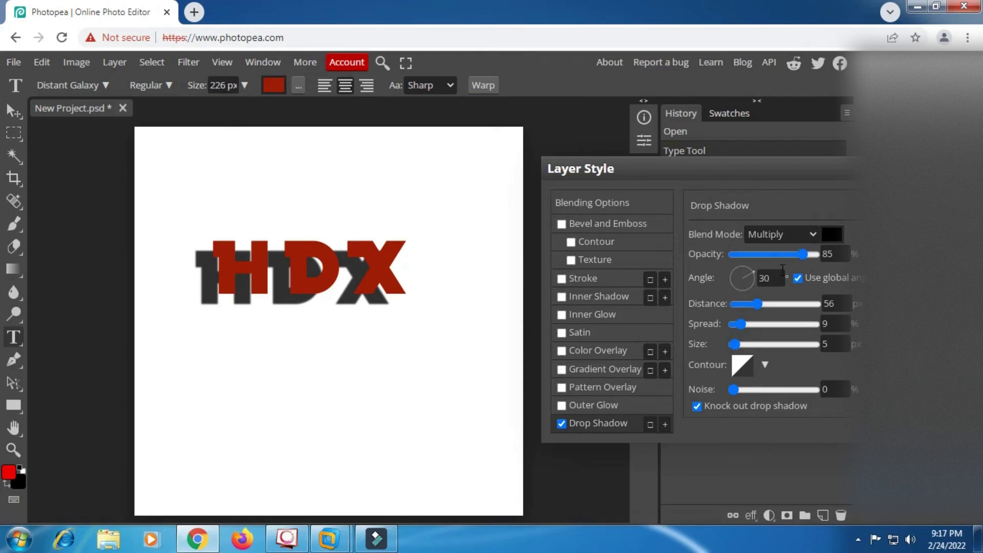
# - Adjust the drop shadow to an angle of 29°, a distance of 40 px and an opacity of 82%
pyautogui.moveTo(813, 254); pyautogui.dragTo(827, 254)
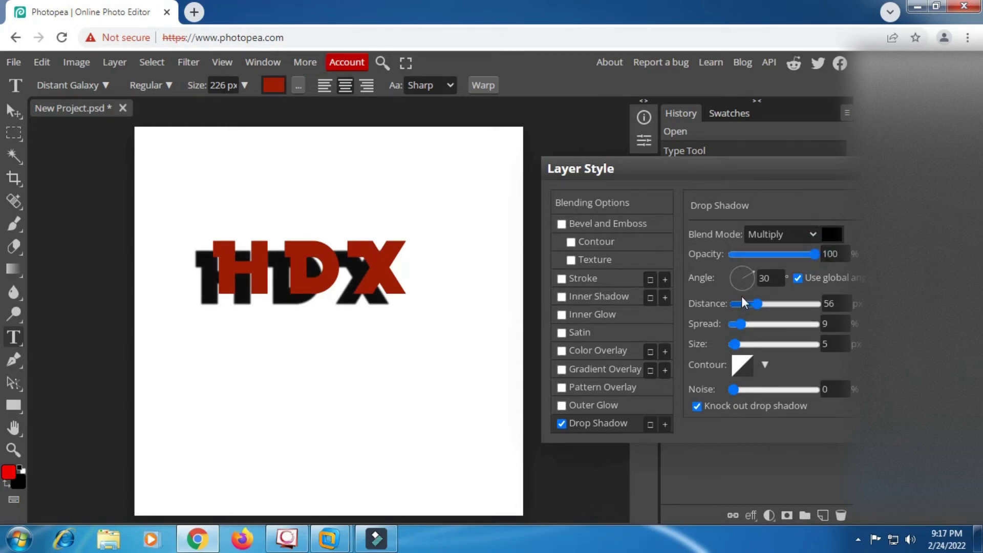
pyautogui.click(755, 272)
pyautogui.moveTo(755, 271)
pyautogui.mouseDown()
pyautogui.moveTo(727, 277)
pyautogui.moveTo(763, 301)
pyautogui.moveTo(768, 275)
pyautogui.moveTo(748, 300)
pyautogui.moveTo(726, 263)
pyautogui.moveTo(760, 260)
pyautogui.moveTo(754, 272)
pyautogui.mouseUp()
pyautogui.moveTo(757, 306); pyautogui.dragTo(751, 307)
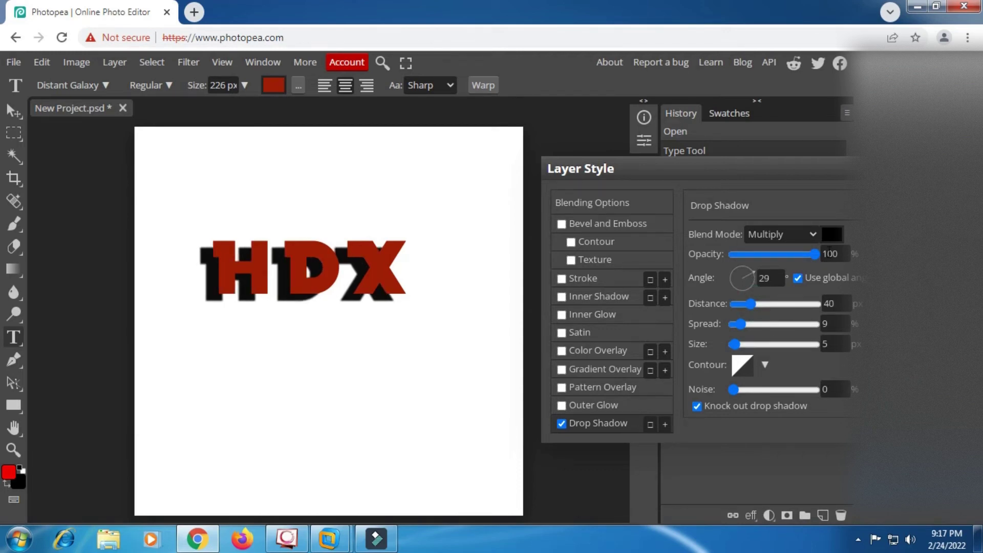
pyautogui.moveTo(813, 253); pyautogui.dragTo(800, 251)
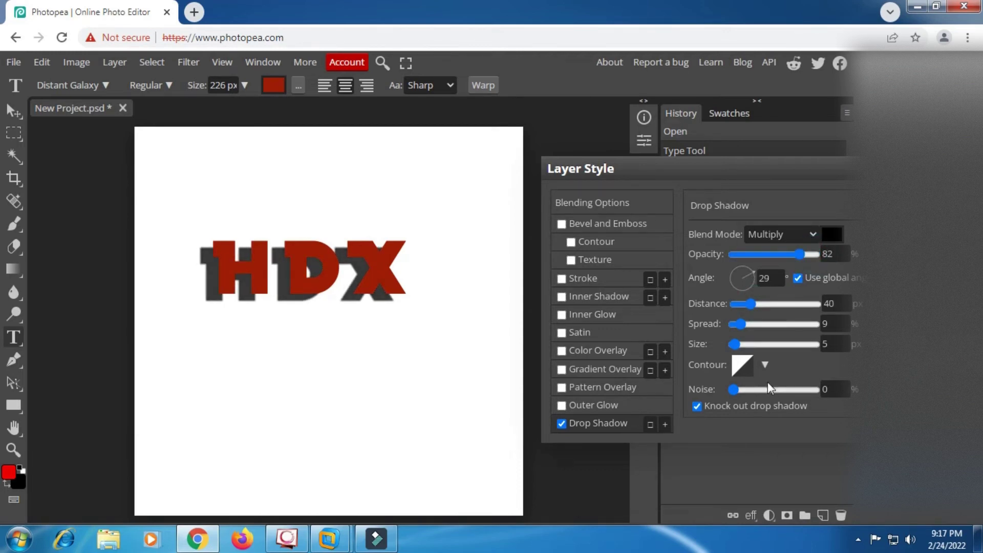
# - Try several contour presets on the HDX drop shadow and return to the linear contour
pyautogui.click(770, 366)
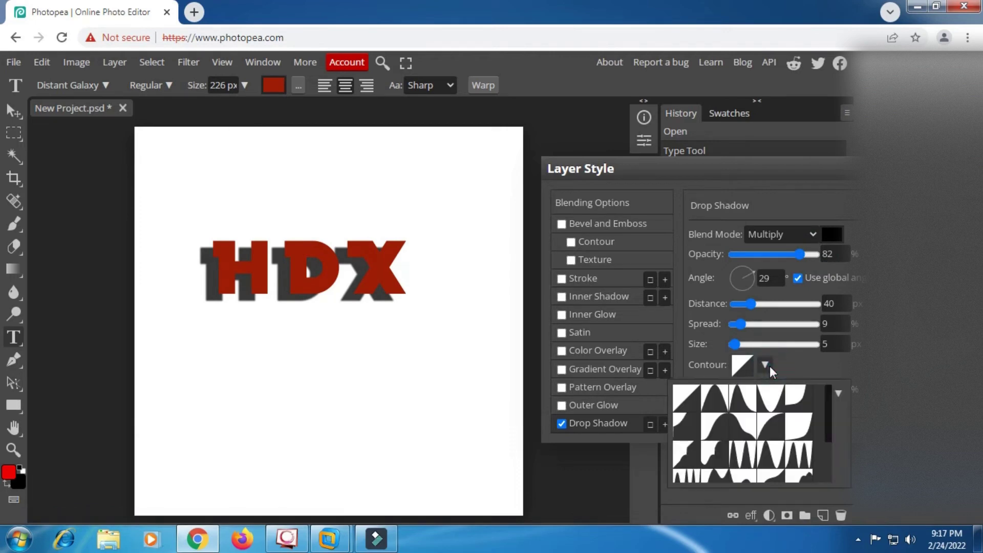
pyautogui.click(716, 405)
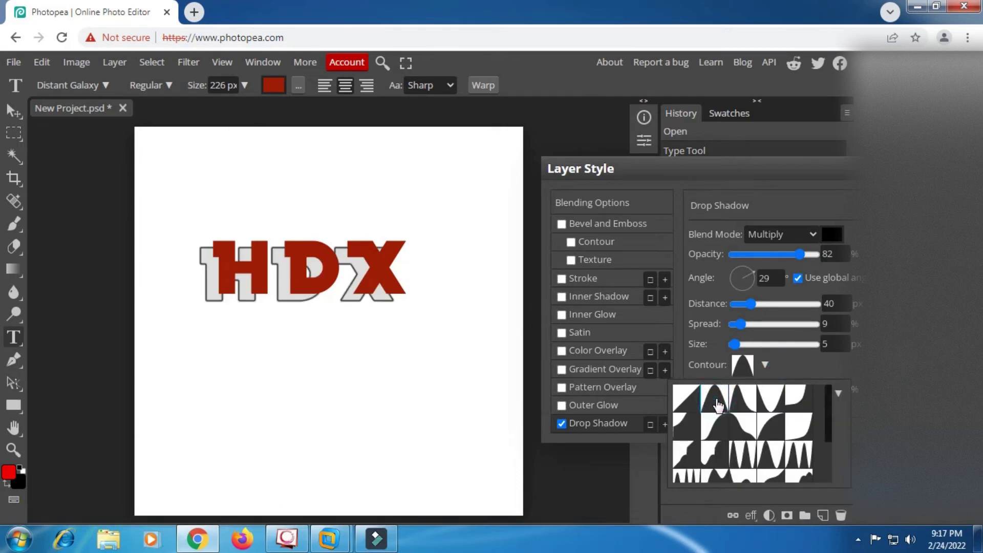
pyautogui.click(771, 402)
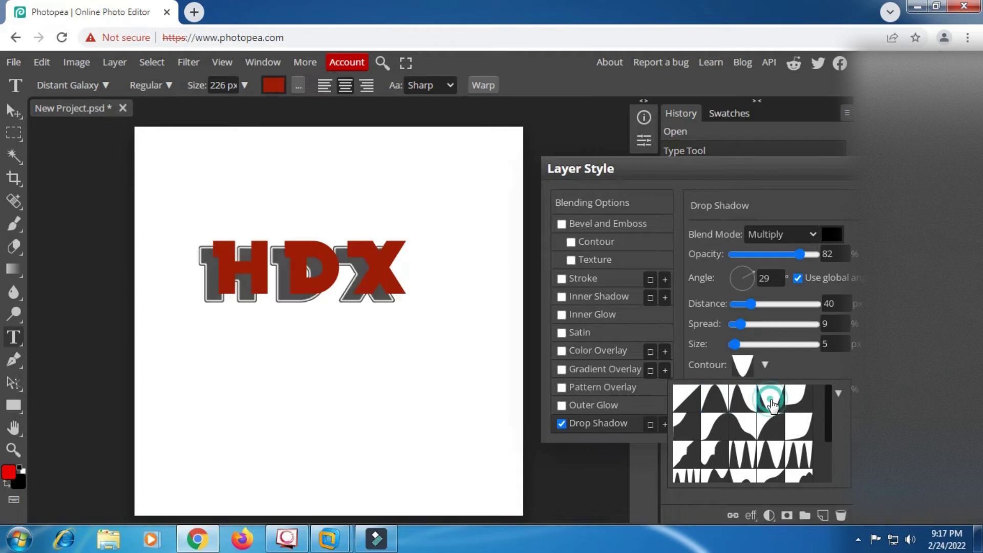
pyautogui.click(791, 404)
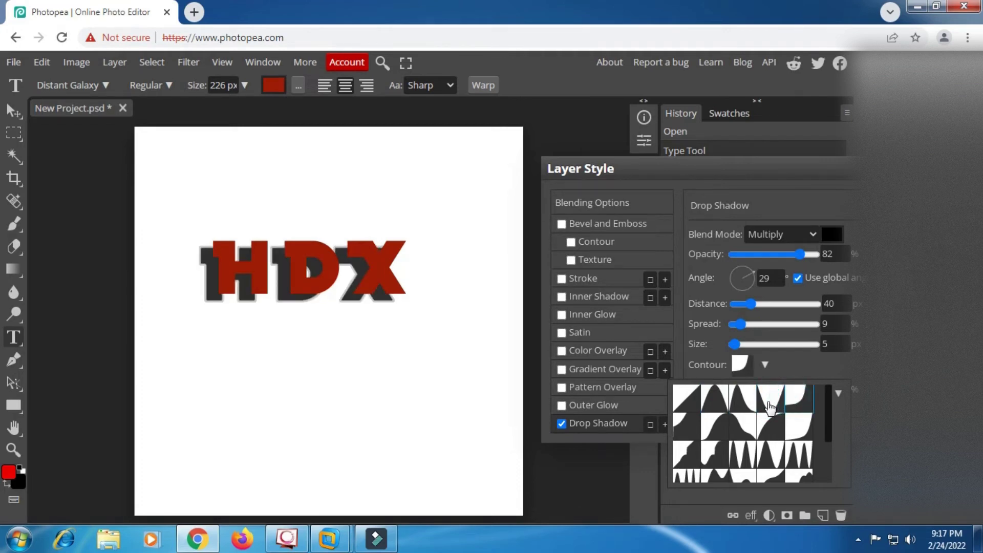
pyautogui.click(689, 431)
pyautogui.click(724, 433)
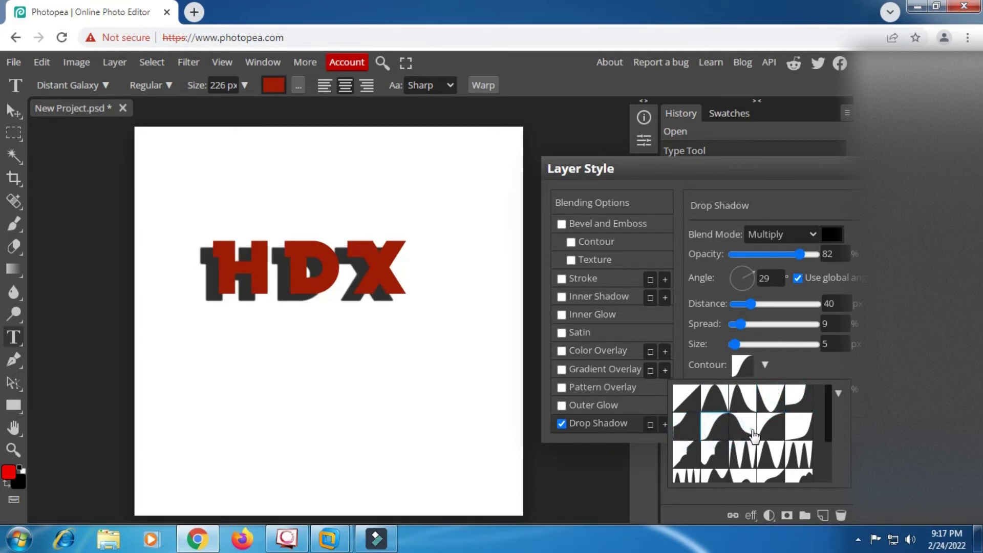
pyautogui.click(754, 436)
pyautogui.click(785, 434)
pyautogui.click(803, 435)
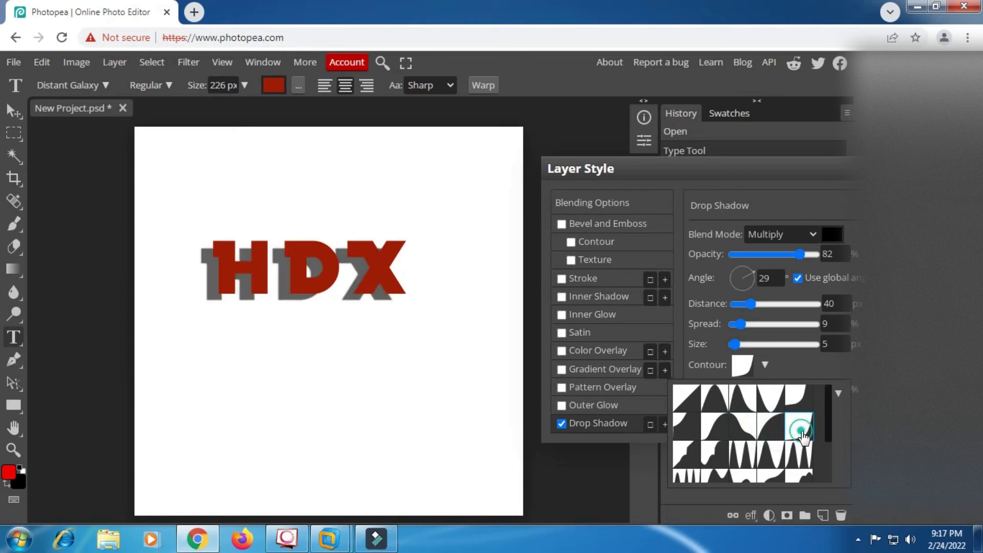
pyautogui.click(689, 401)
pyautogui.click(765, 365)
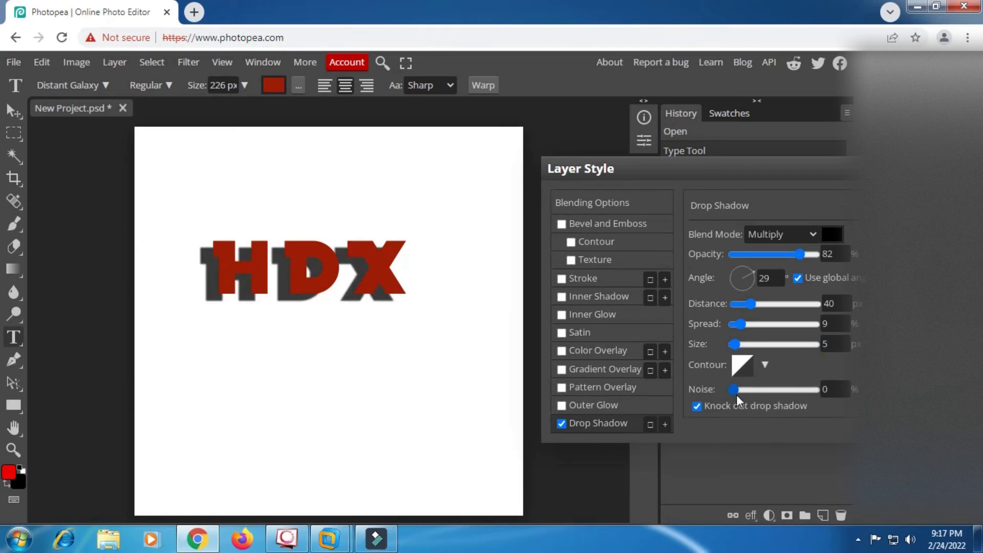
# - Try noise at 100% on the drop shadow, inspect the grain up close, and bring it back to 0%
pyautogui.moveTo(742, 392); pyautogui.dragTo(821, 393)
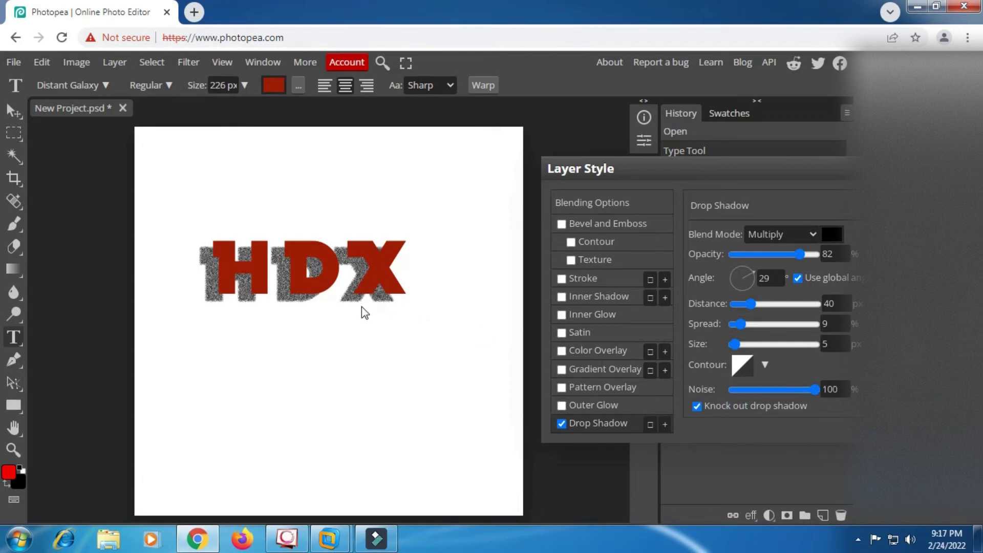
pyautogui.scroll(5, 364, 312)
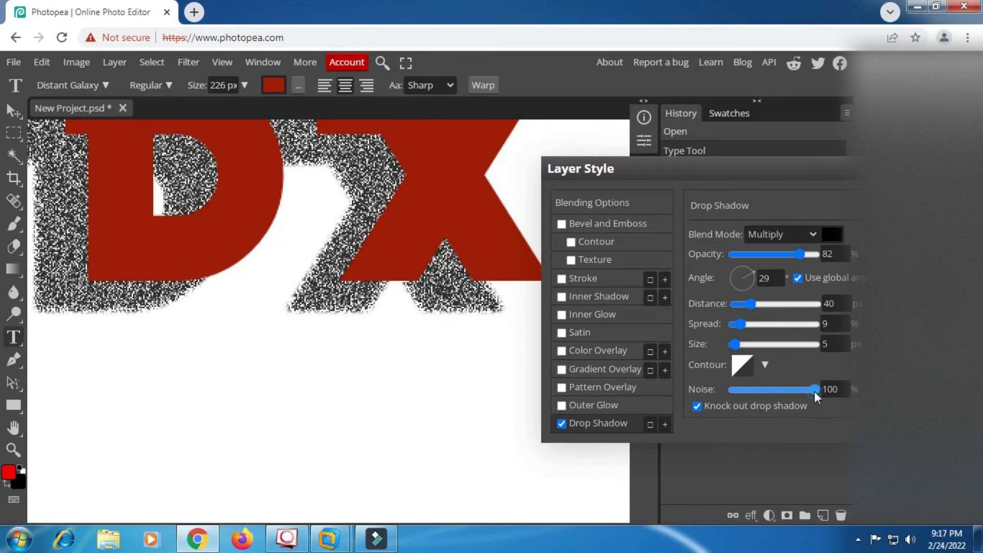
pyautogui.moveTo(815, 389)
pyautogui.mouseDown()
pyautogui.moveTo(704, 403)
pyautogui.moveTo(817, 390)
pyautogui.mouseUp()
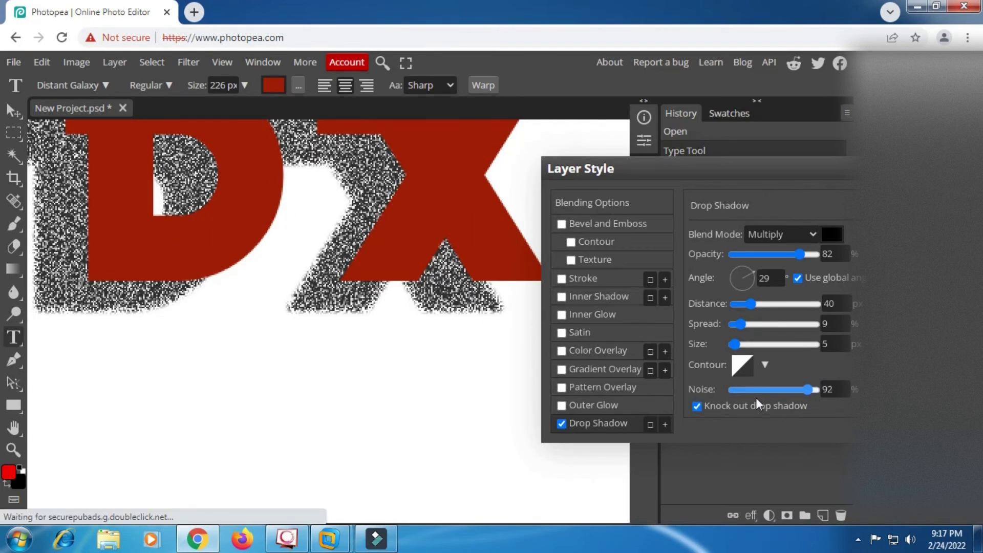
pyautogui.hotkey('ctrl', 'z')
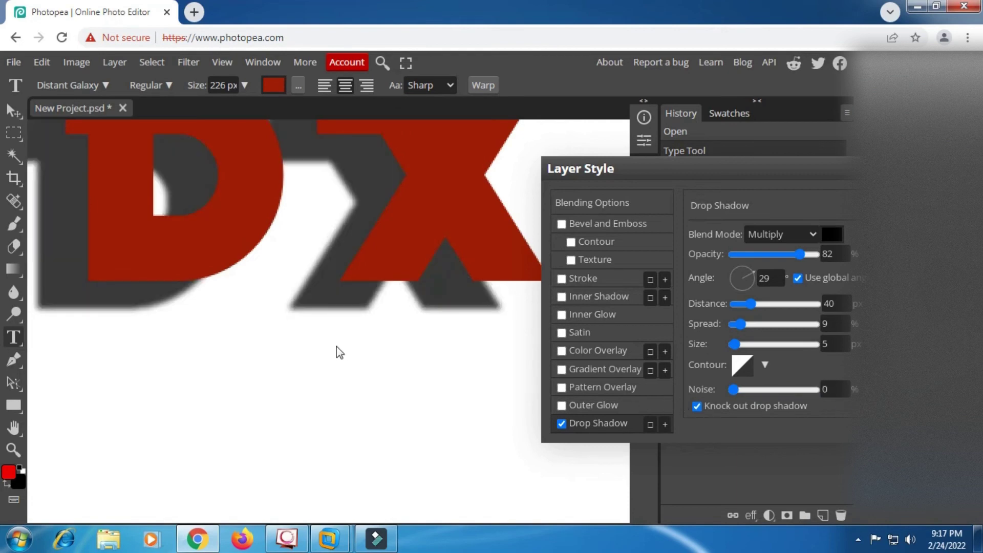
# - Reduce the drop shadow's distance to 24 px and apply the layer style to the HDX text
pyautogui.scroll(-3, 338, 351)
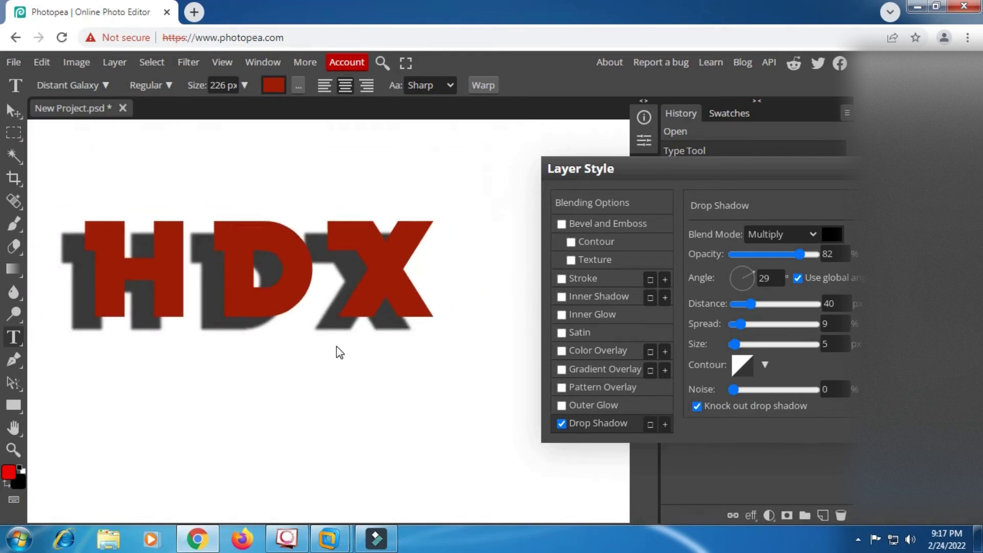
pyautogui.click(750, 305)
pyautogui.moveTo(750, 308); pyautogui.dragTo(749, 309)
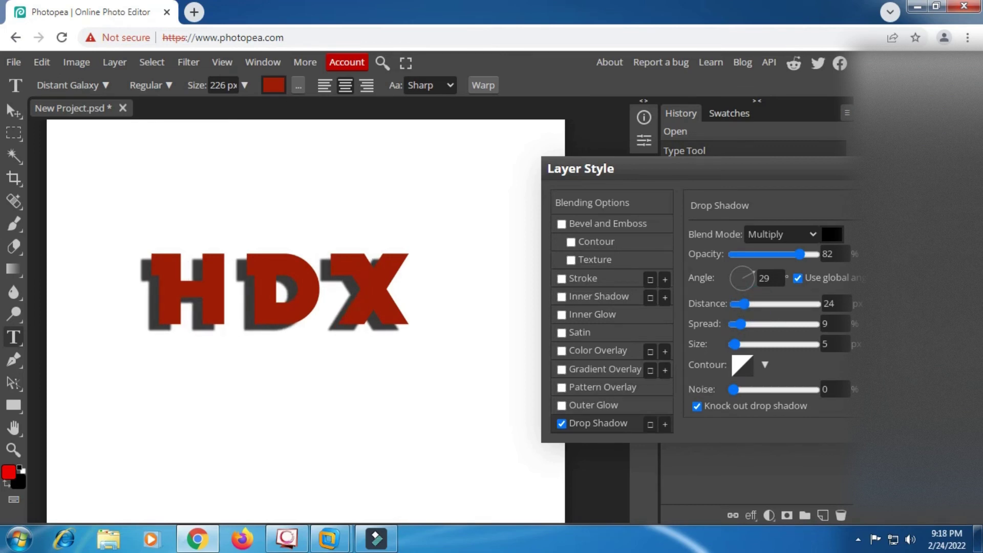
pyautogui.moveTo(665, 169); pyautogui.dragTo(554, 164)
pyautogui.click(846, 196)
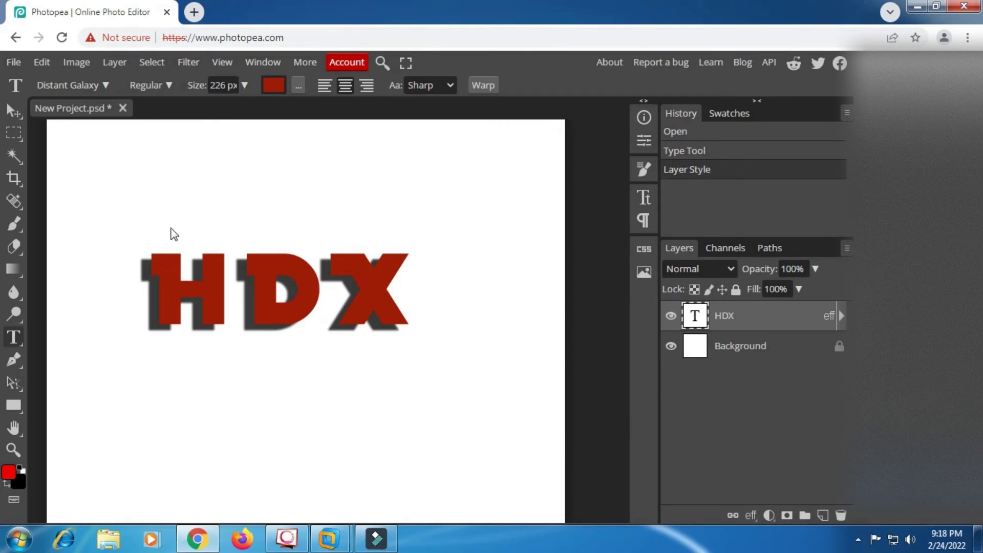
# - Open the JPG export settings, raise the quality to 100% and close them without saving
pyautogui.click(17, 61)
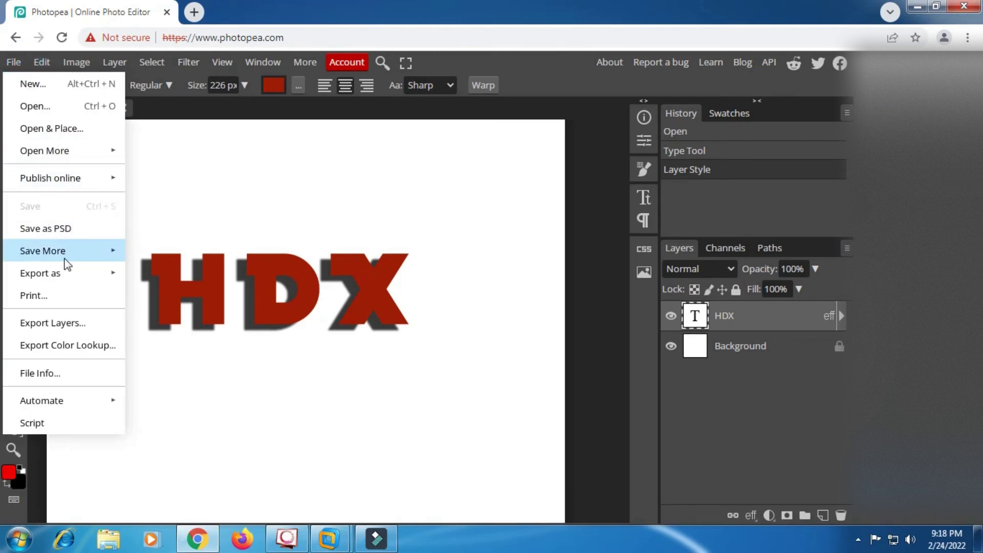
pyautogui.moveTo(66, 280)
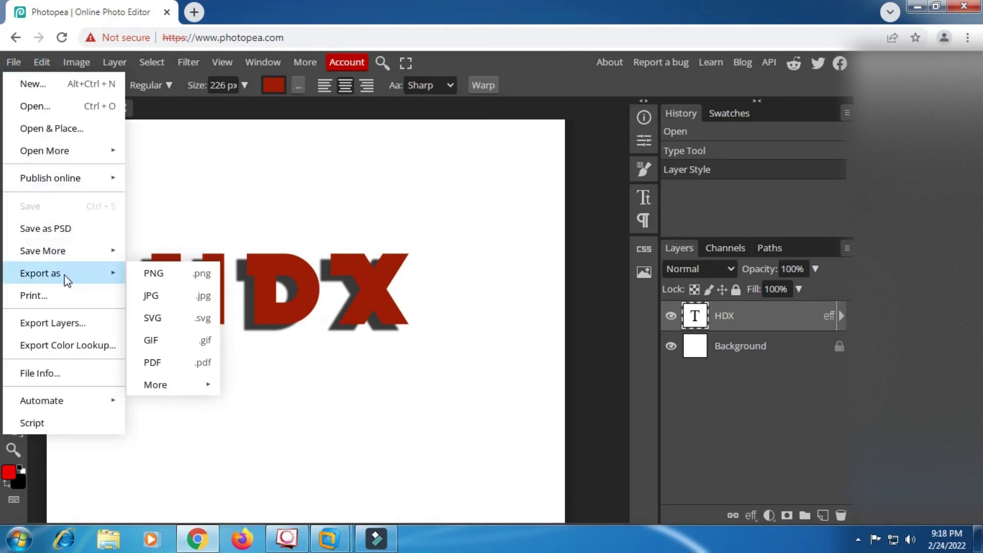
pyautogui.click(160, 298)
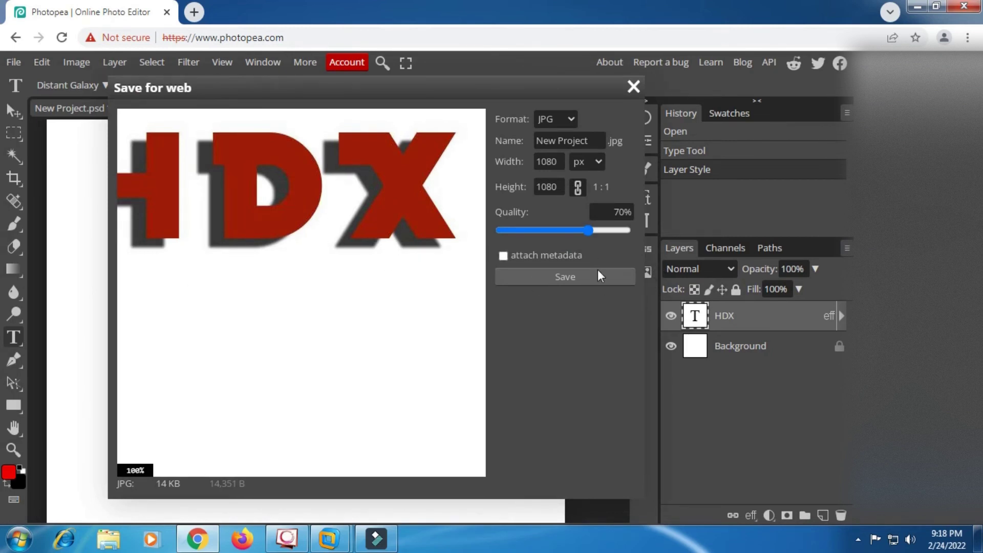
pyautogui.moveTo(589, 230); pyautogui.dragTo(627, 230)
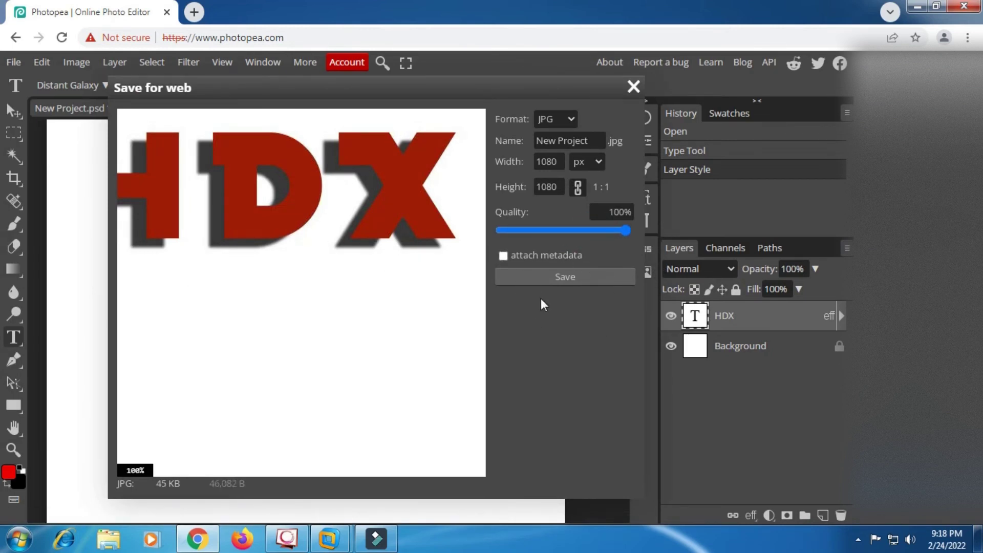
pyautogui.click(633, 87)
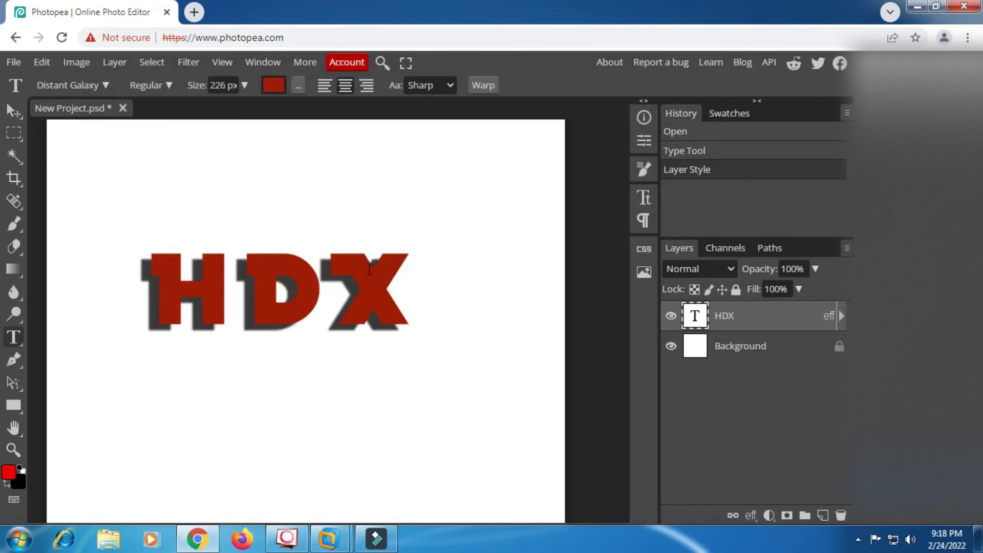
# - Move the HDX text to the canvas's horizontal centre, slightly above the middle, and hide the Background layer
pyautogui.scroll(-2, 370, 269)
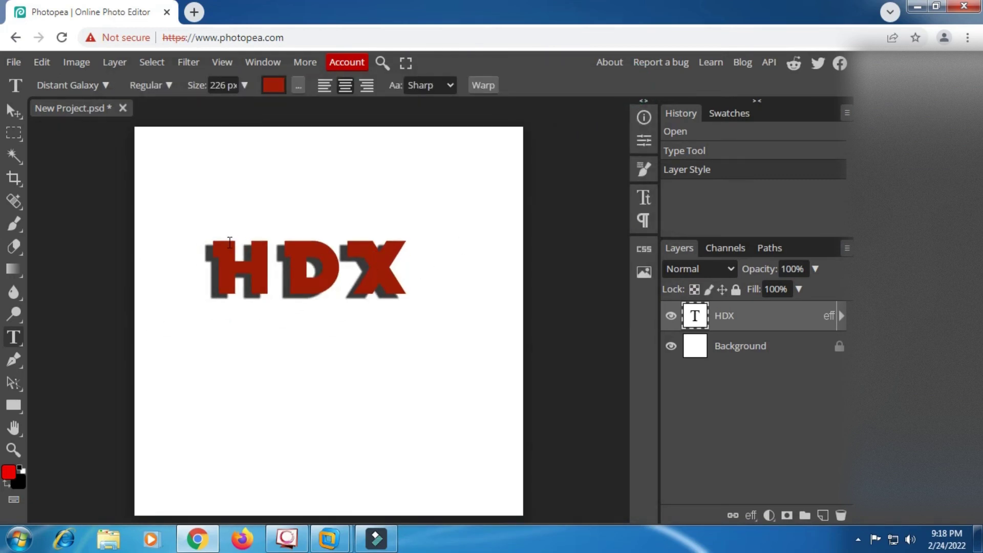
pyautogui.scroll(-1, 329, 277)
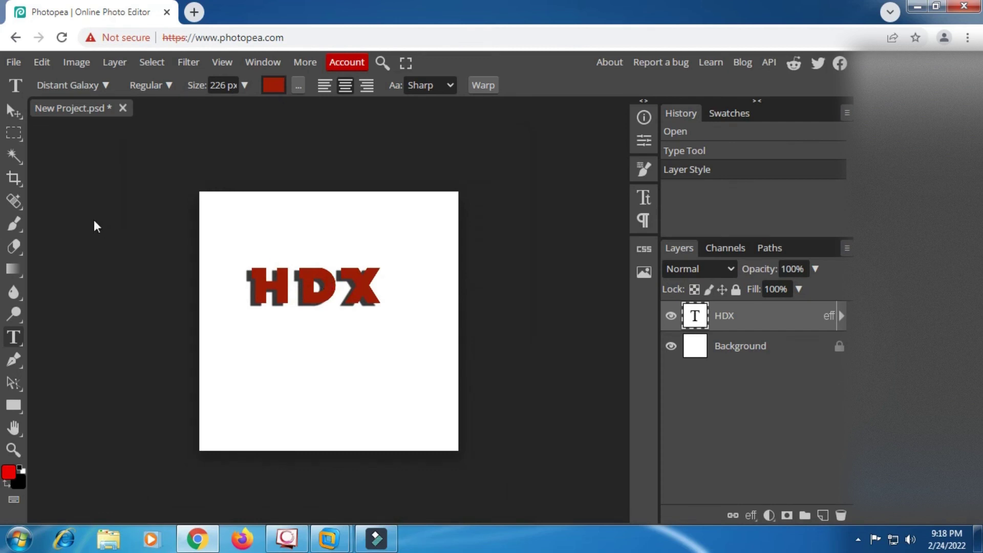
pyautogui.click(15, 109)
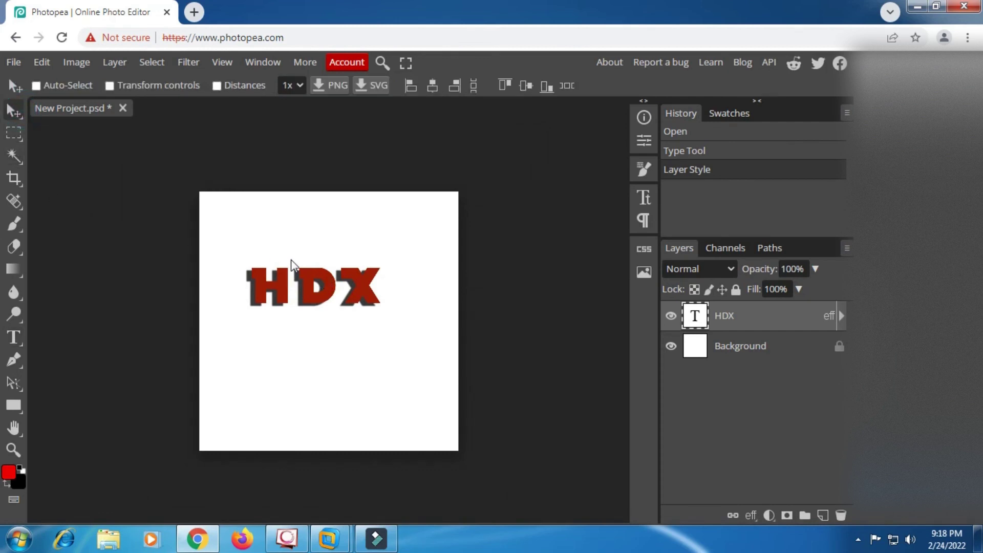
pyautogui.moveTo(318, 293)
pyautogui.mouseDown()
pyautogui.moveTo(344, 303)
pyautogui.moveTo(342, 318)
pyautogui.moveTo(333, 303)
pyautogui.mouseUp()
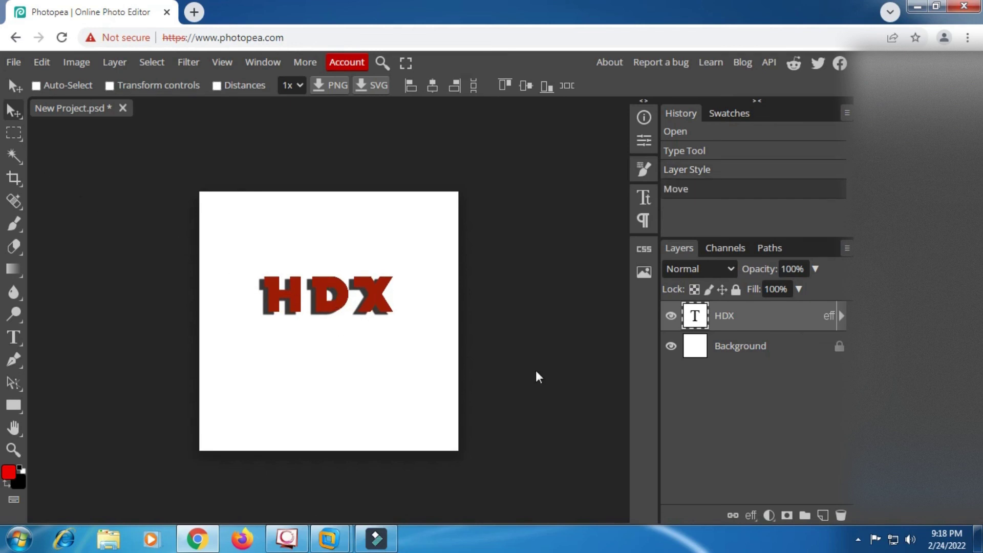
pyautogui.click(671, 346)
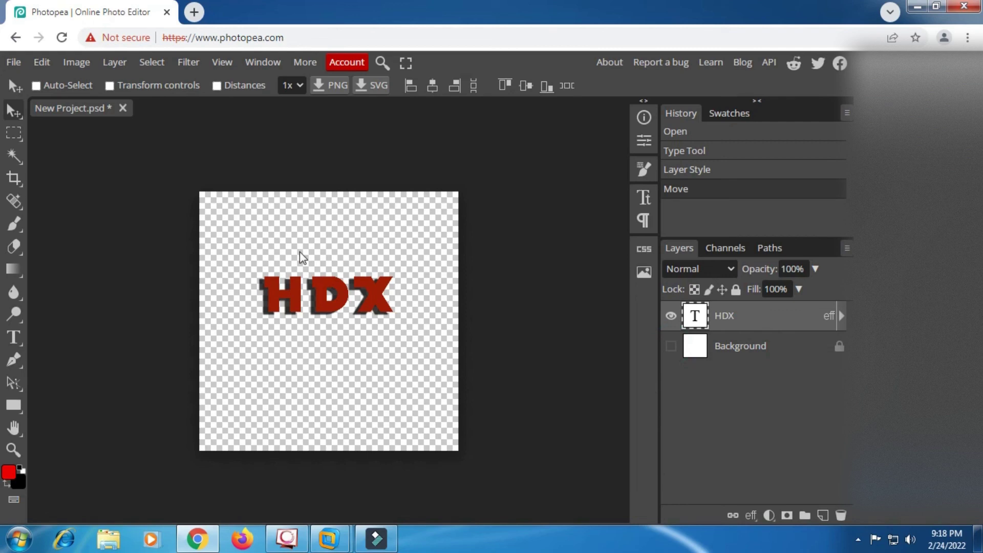
# - Review the PNG export settings for the design without its background and close them without saving
pyautogui.click(14, 63)
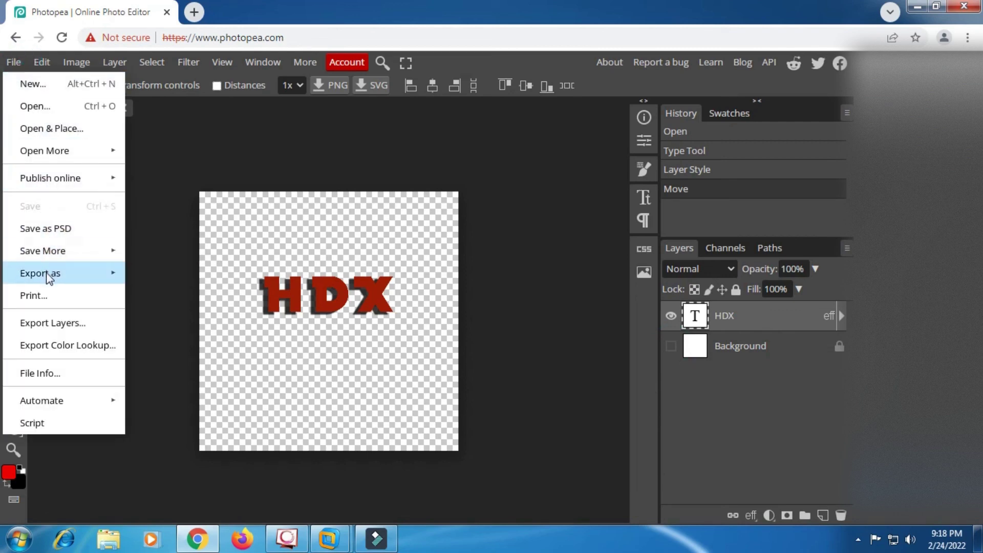
pyautogui.moveTo(48, 277)
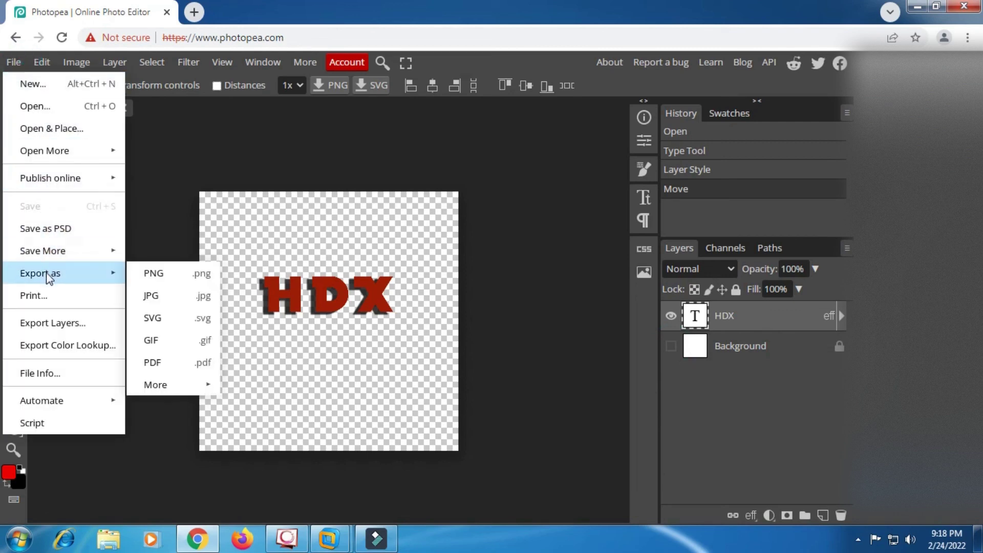
pyautogui.click(172, 275)
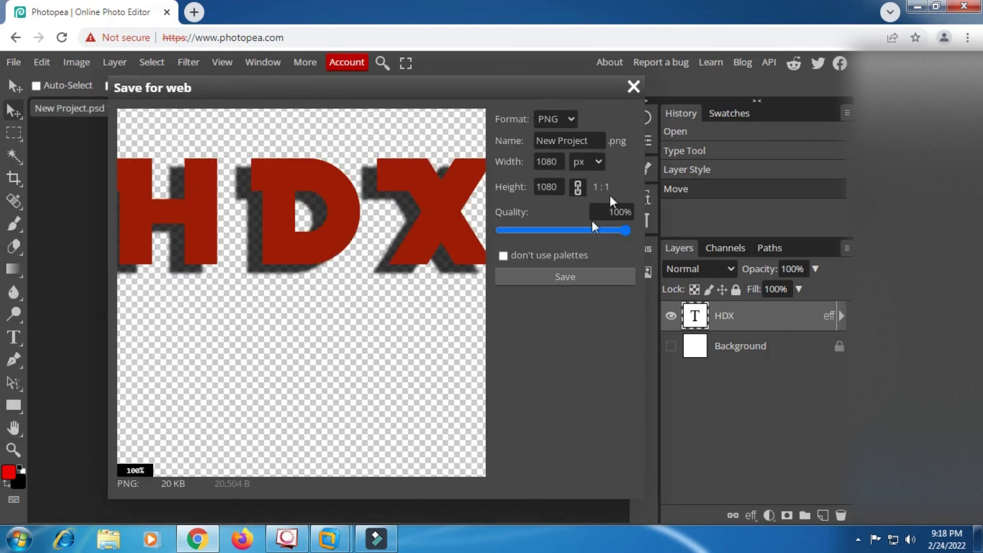
pyautogui.click(633, 87)
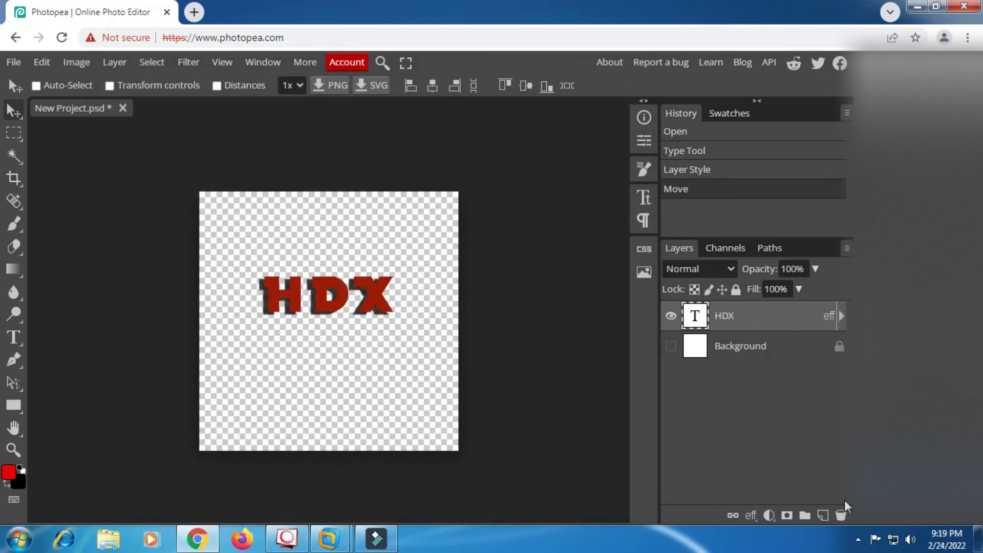